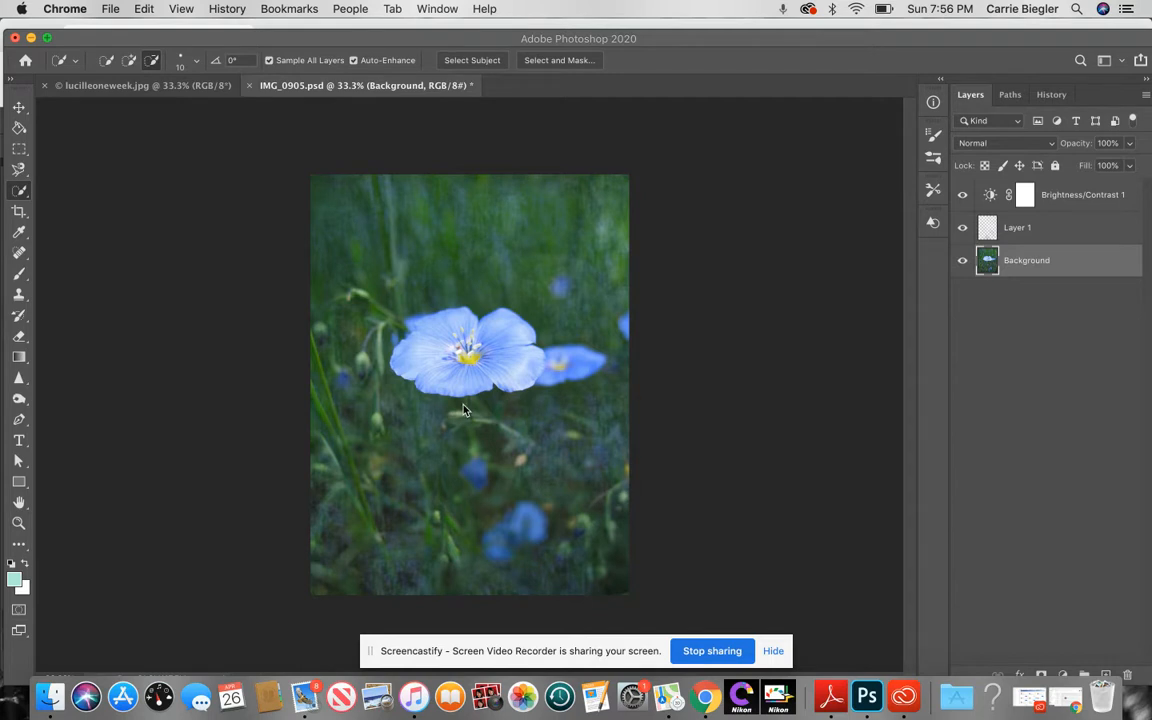
- View the flower image IMG_0905.psd and the chick photo lucilleoneweek.jpg
{"action": "left_click", "coordinate": [341, 87]}
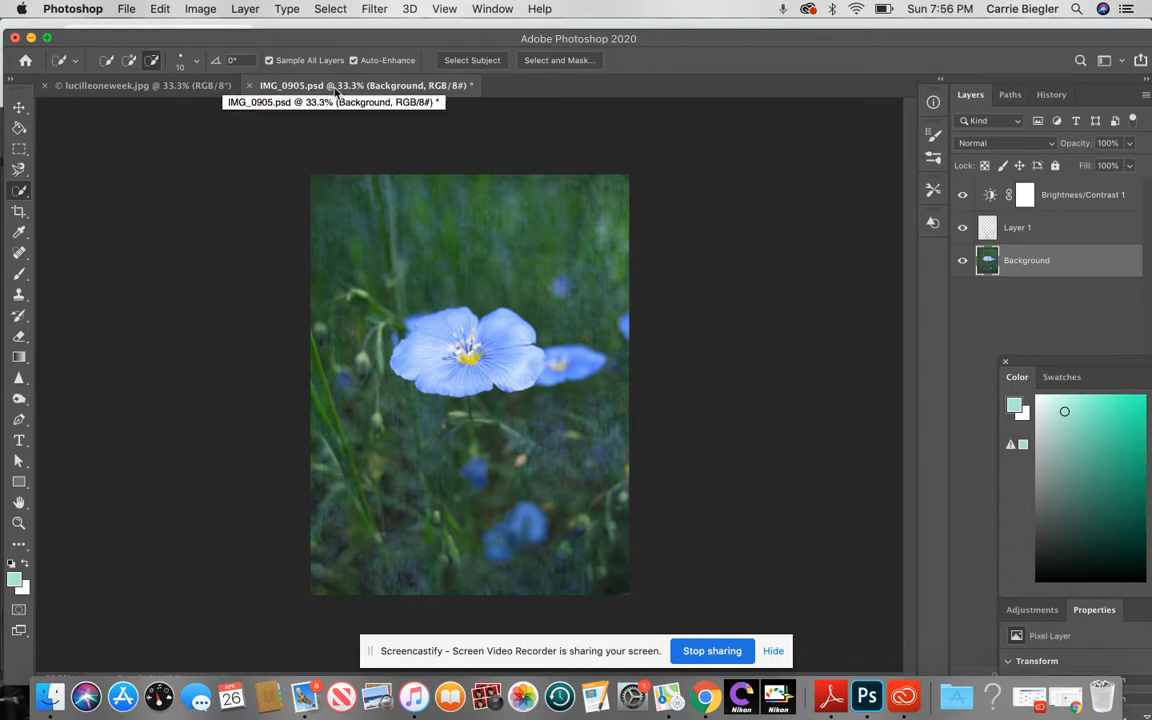
{"action": "key", "text": "XF86AudioRaiseVolume"}
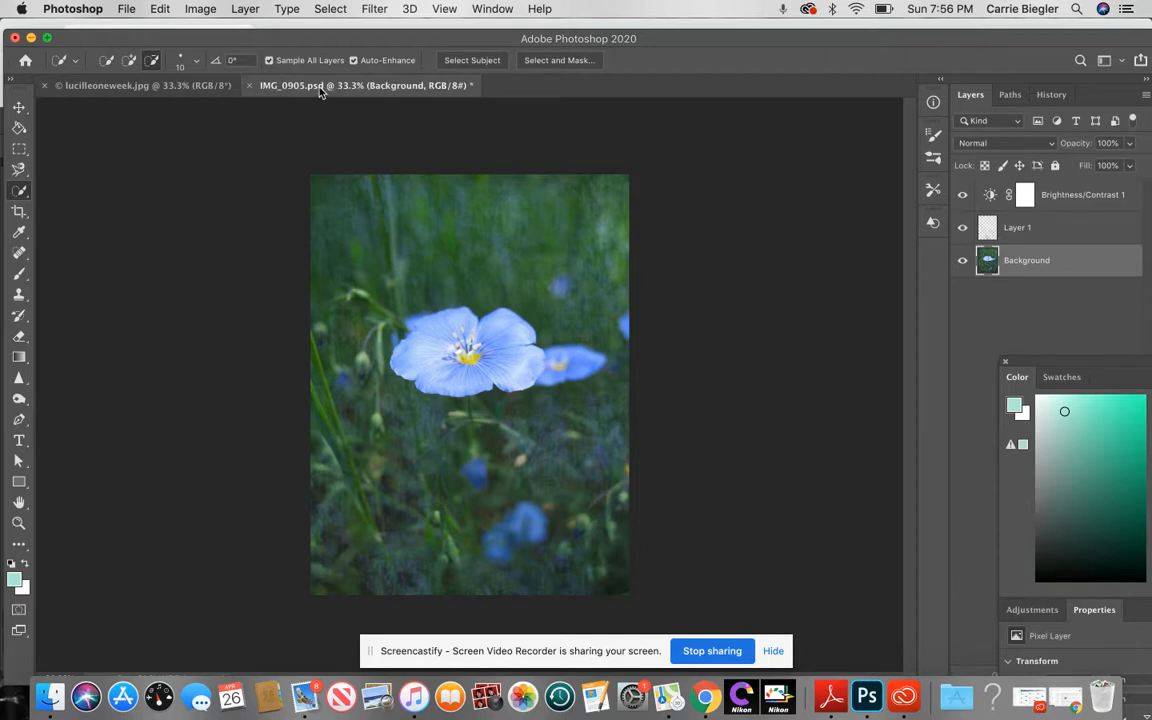
{"action": "left_click", "coordinate": [143, 88]}
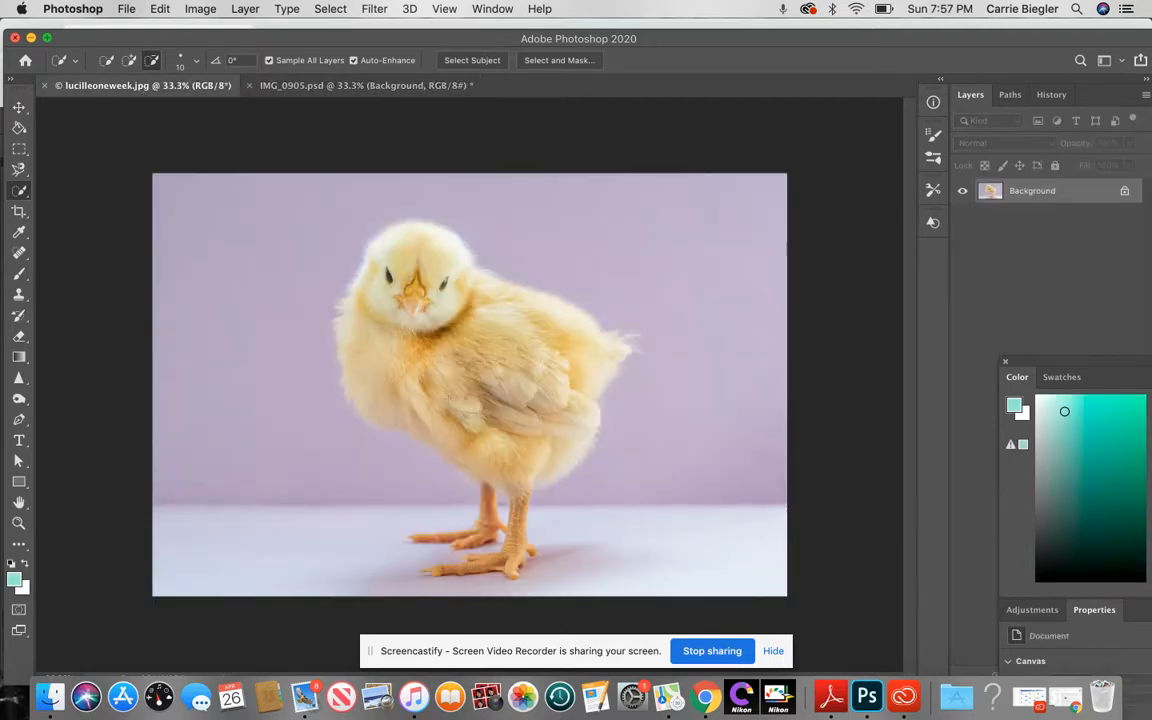
{"action": "left_click", "coordinate": [325, 86]}
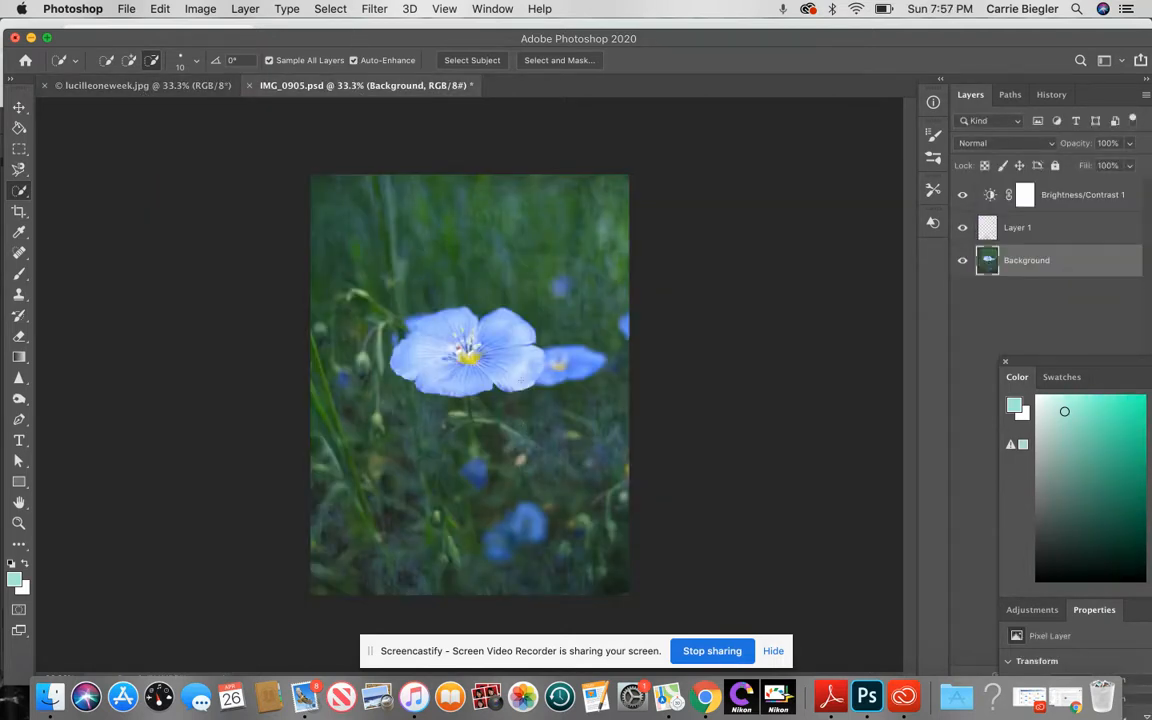
- In lucilleoneweek.jpg, select the chick's head, upper back and chest with a 35 px Quick Selection brush in add mode
{"action": "left_click", "coordinate": [152, 88]}
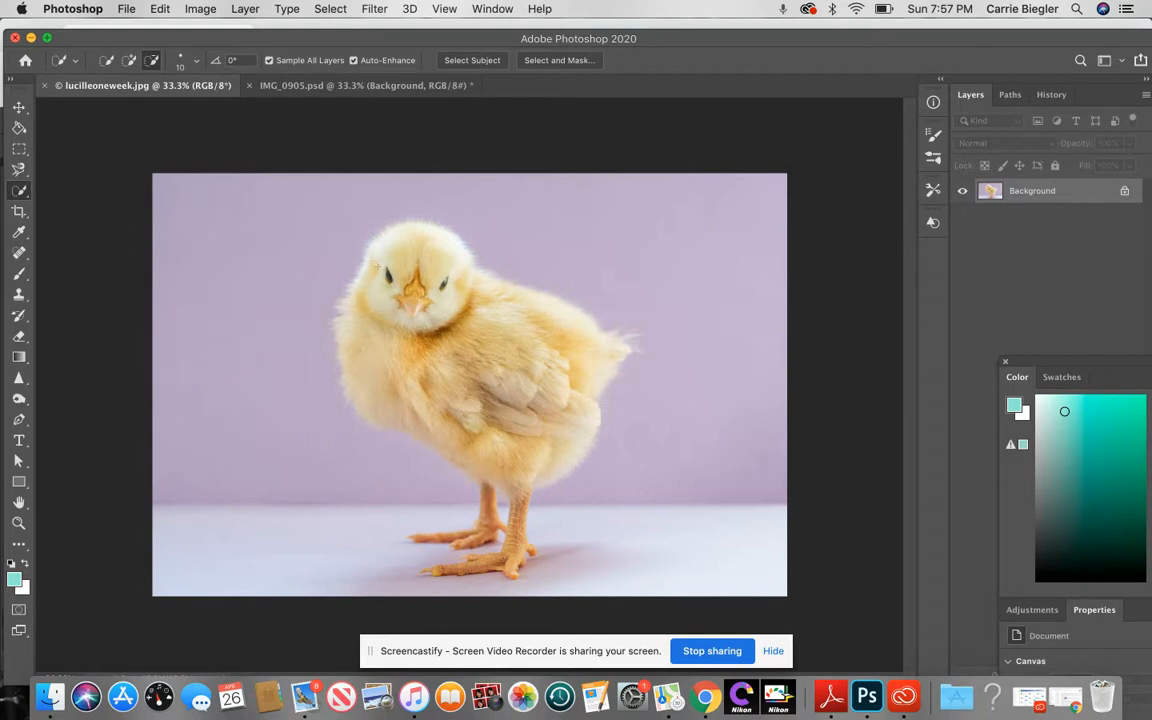
{"action": "left_click", "coordinate": [128, 64]}
{"action": "left_click", "coordinate": [180, 61]}
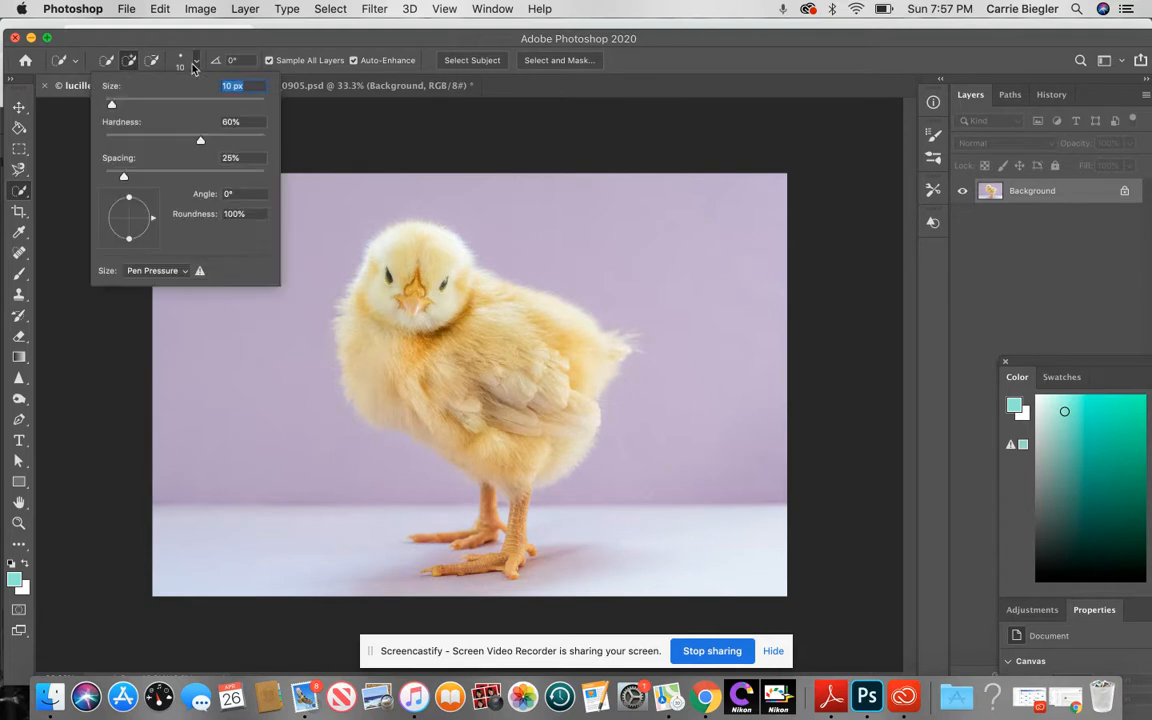
{"action": "left_click", "coordinate": [132, 102]}
{"action": "left_click", "coordinate": [195, 66]}
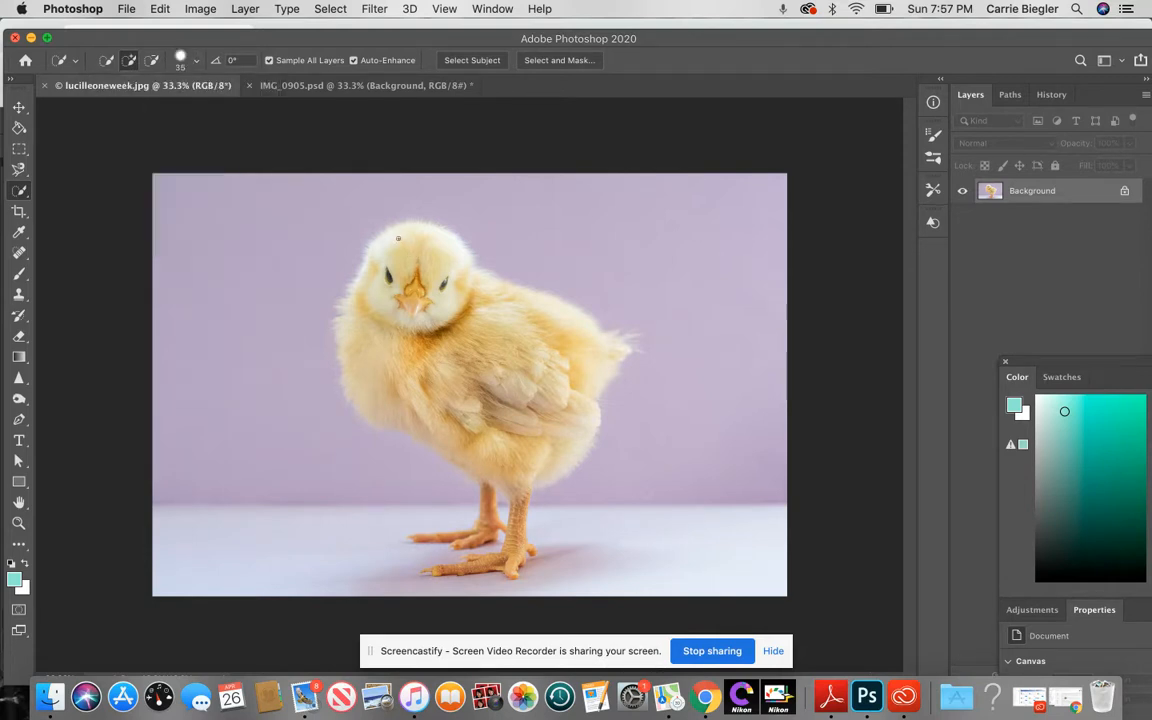
{"action": "mouse_move", "coordinate": [396, 231]}
{"action": "left_mouse_down"}
{"action": "mouse_move", "coordinate": [458, 357]}
{"action": "mouse_move", "coordinate": [408, 318]}
{"action": "left_mouse_up"}
{"action": "mouse_move", "coordinate": [453, 352]}
{"action": "left_mouse_down"}
{"action": "mouse_move", "coordinate": [386, 308]}
{"action": "mouse_move", "coordinate": [418, 376]}
{"action": "left_mouse_up"}
{"action": "left_click_drag", "start_coordinate": [518, 334], "coordinate": [580, 338]}
{"action": "mouse_move", "coordinate": [356, 325]}
{"action": "left_mouse_down"}
{"action": "mouse_move", "coordinate": [358, 364]}
{"action": "mouse_move", "coordinate": [404, 414]}
{"action": "left_mouse_up"}
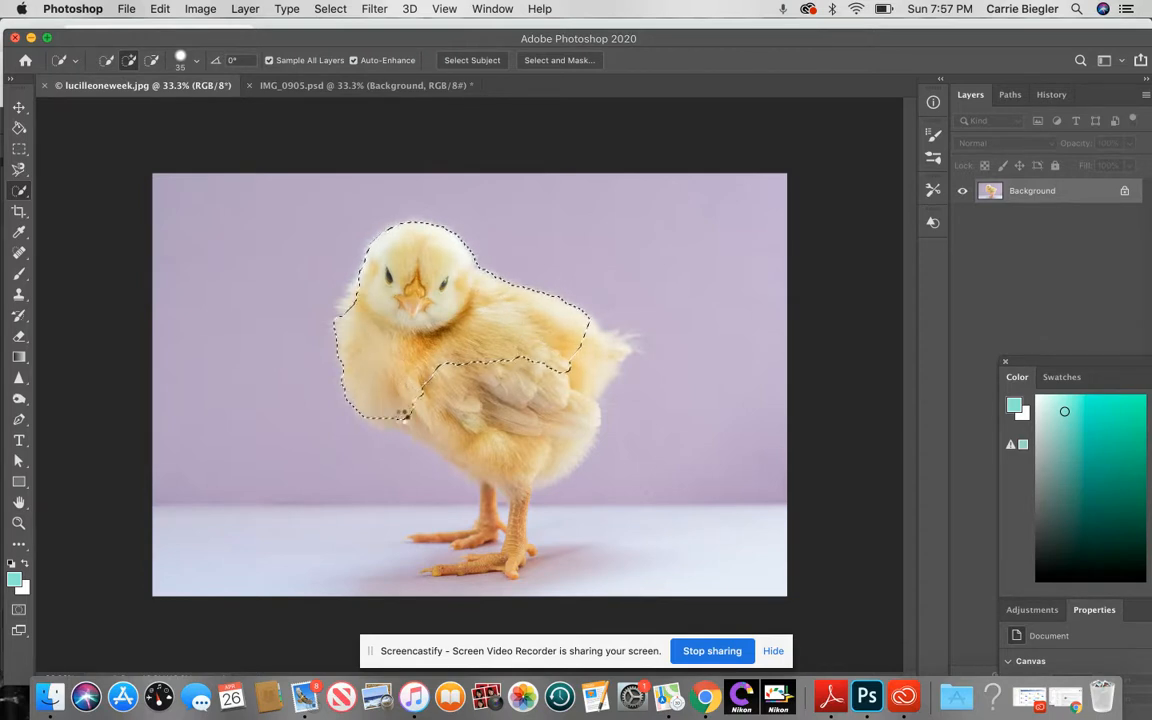
{"action": "left_click_drag", "start_coordinate": [353, 315], "coordinate": [355, 283]}
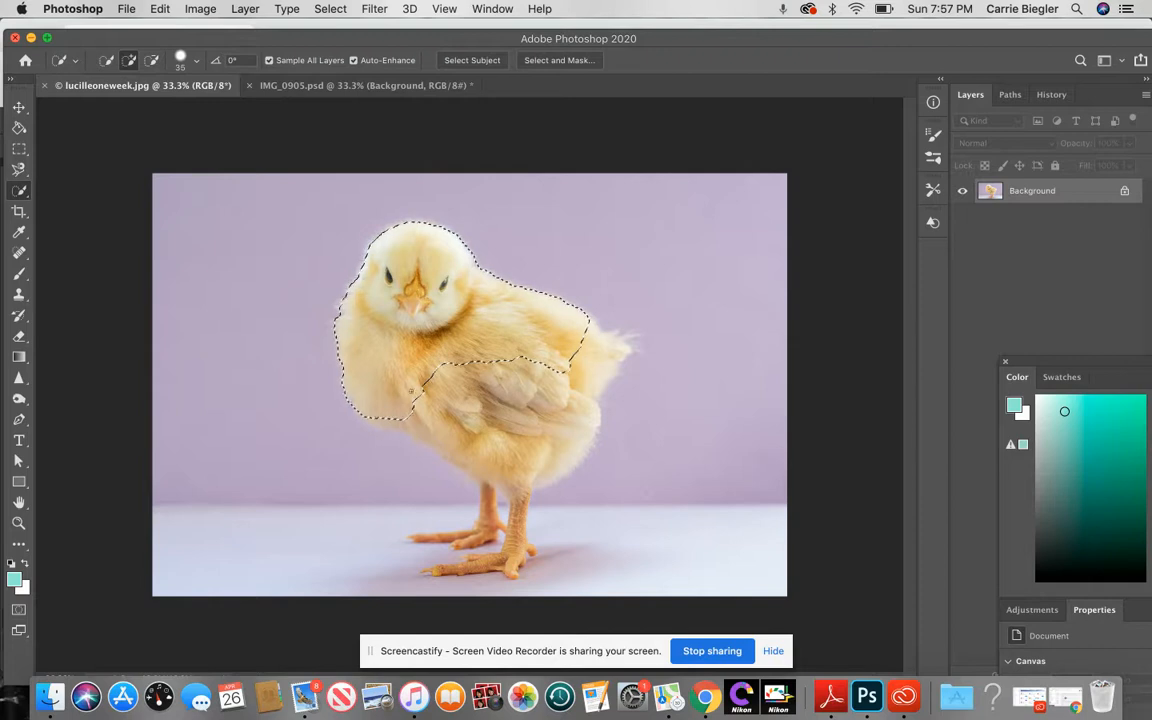
- Extend the selection over the chick's wing, belly, tail, legs and feet
{"action": "mouse_move", "coordinate": [449, 390]}
{"action": "left_mouse_down"}
{"action": "mouse_move", "coordinate": [517, 450]}
{"action": "mouse_move", "coordinate": [534, 449]}
{"action": "mouse_move", "coordinate": [439, 420]}
{"action": "mouse_move", "coordinate": [522, 467]}
{"action": "mouse_move", "coordinate": [509, 514]}
{"action": "mouse_move", "coordinate": [573, 425]}
{"action": "left_mouse_up"}
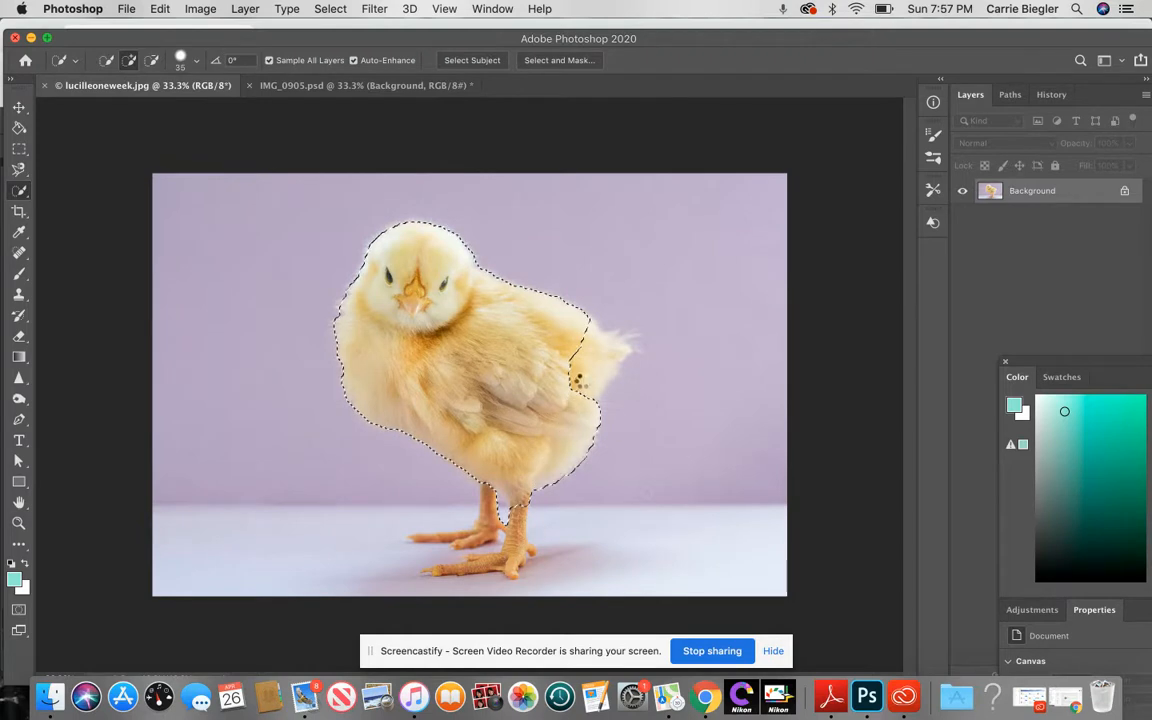
{"action": "left_click_drag", "start_coordinate": [583, 374], "coordinate": [604, 351]}
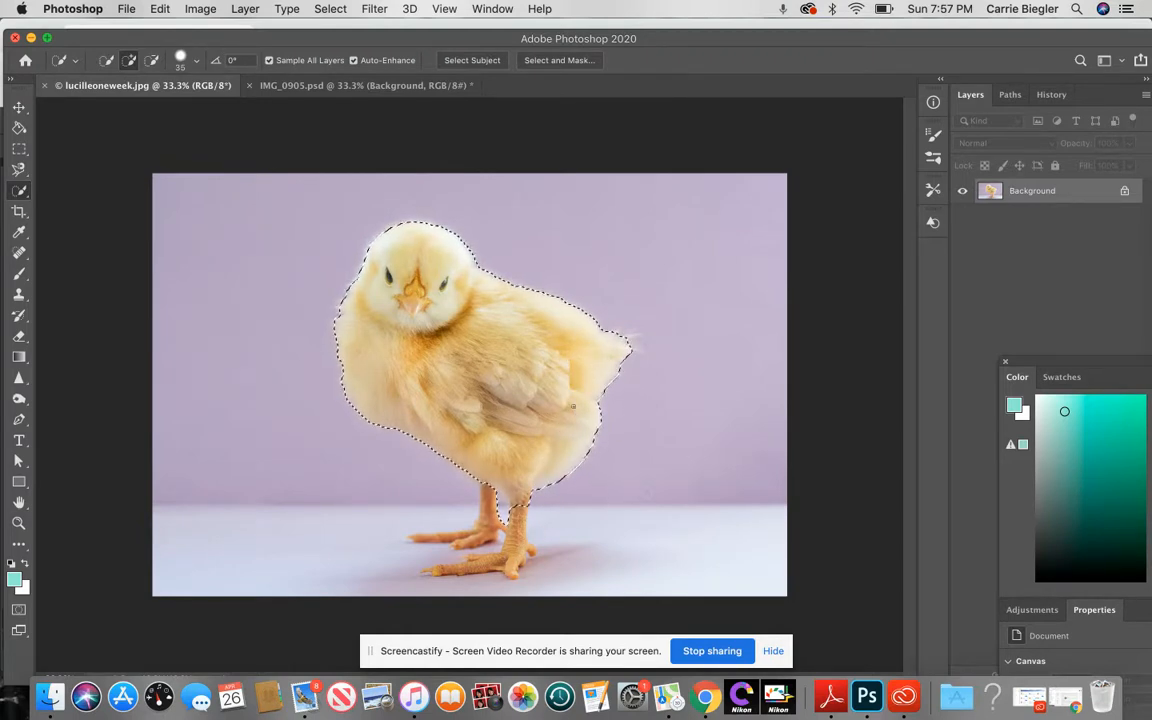
{"action": "left_click_drag", "start_coordinate": [519, 503], "coordinate": [515, 541]}
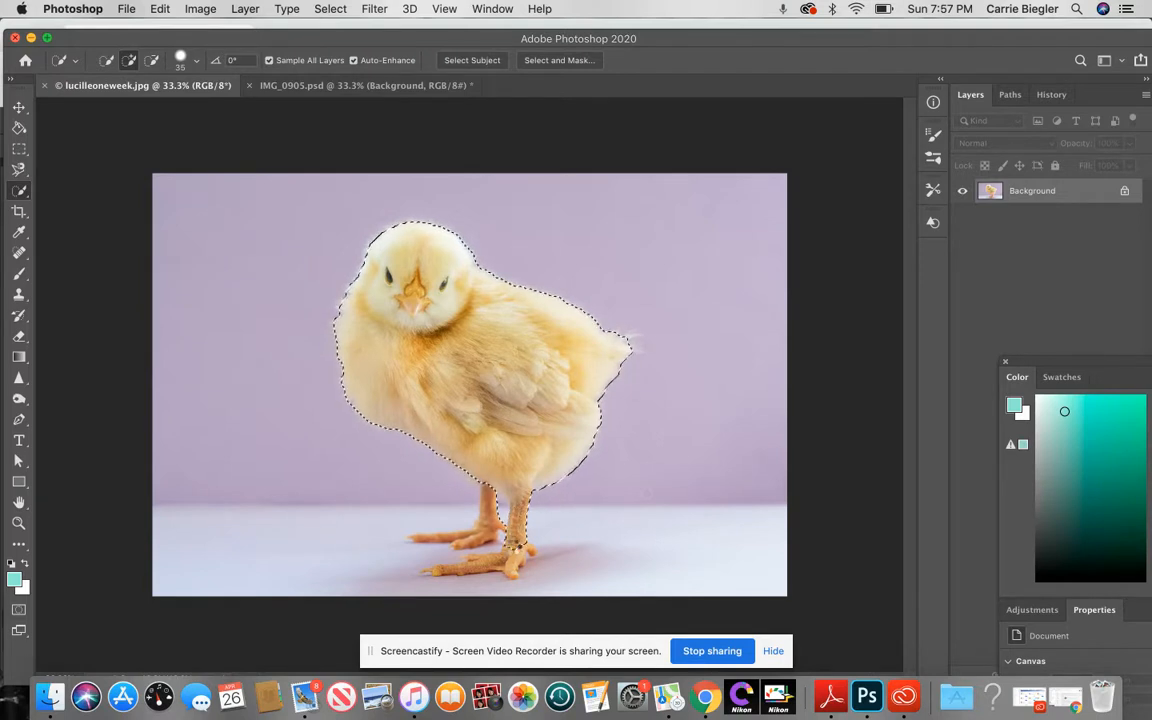
{"action": "mouse_move", "coordinate": [473, 565]}
{"action": "left_mouse_down"}
{"action": "mouse_move", "coordinate": [505, 562]}
{"action": "mouse_move", "coordinate": [520, 575]}
{"action": "mouse_move", "coordinate": [508, 574]}
{"action": "left_mouse_up"}
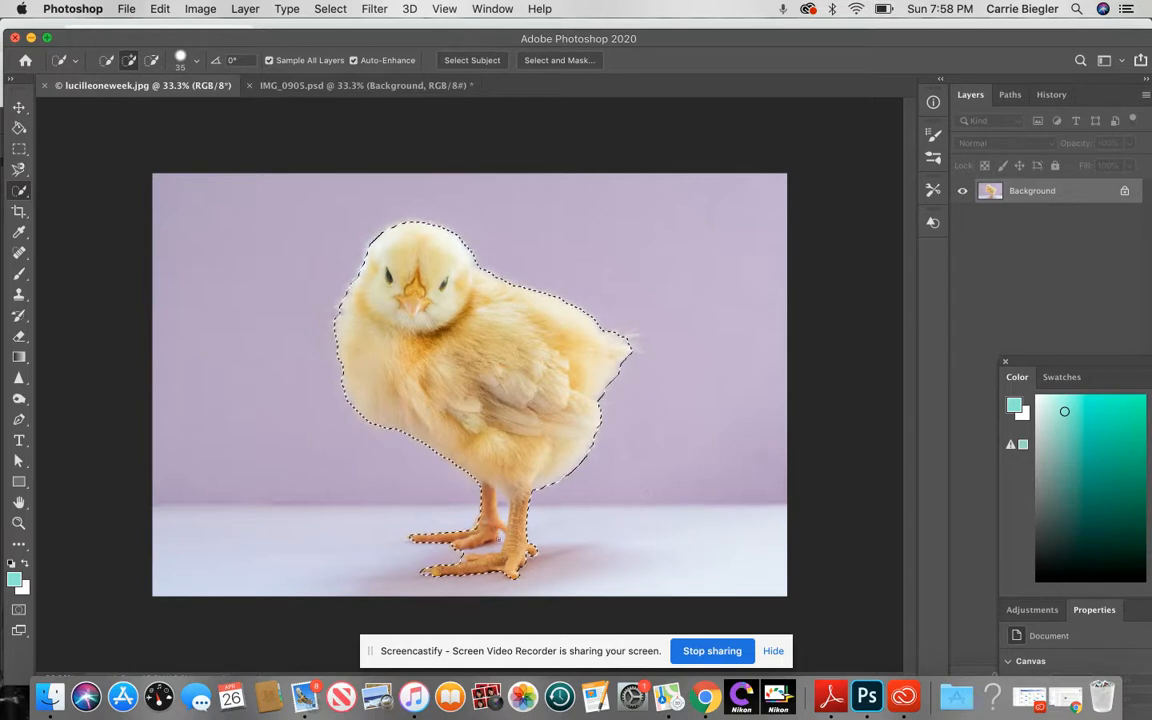
- Trim excess background from the selection around the chick's front foot with an 18 px subtracting brush and return to add mode
{"action": "left_click", "coordinate": [151, 61]}
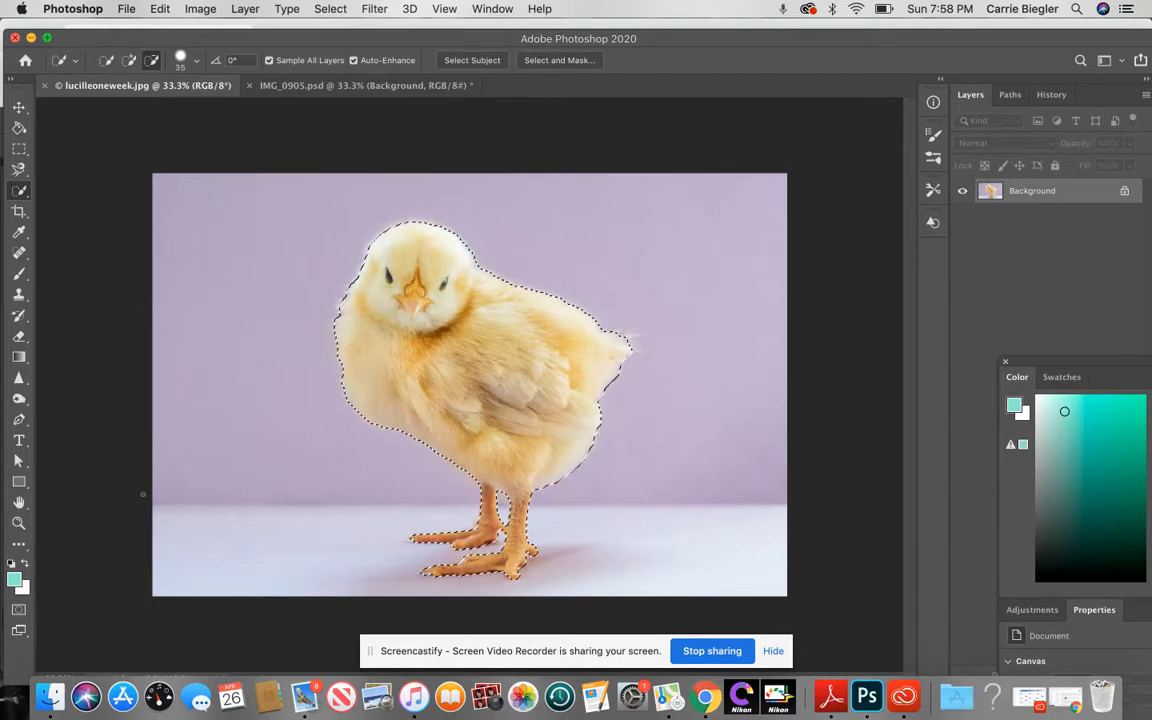
{"action": "left_click", "coordinate": [18, 523]}
{"action": "left_click", "coordinate": [478, 548]}
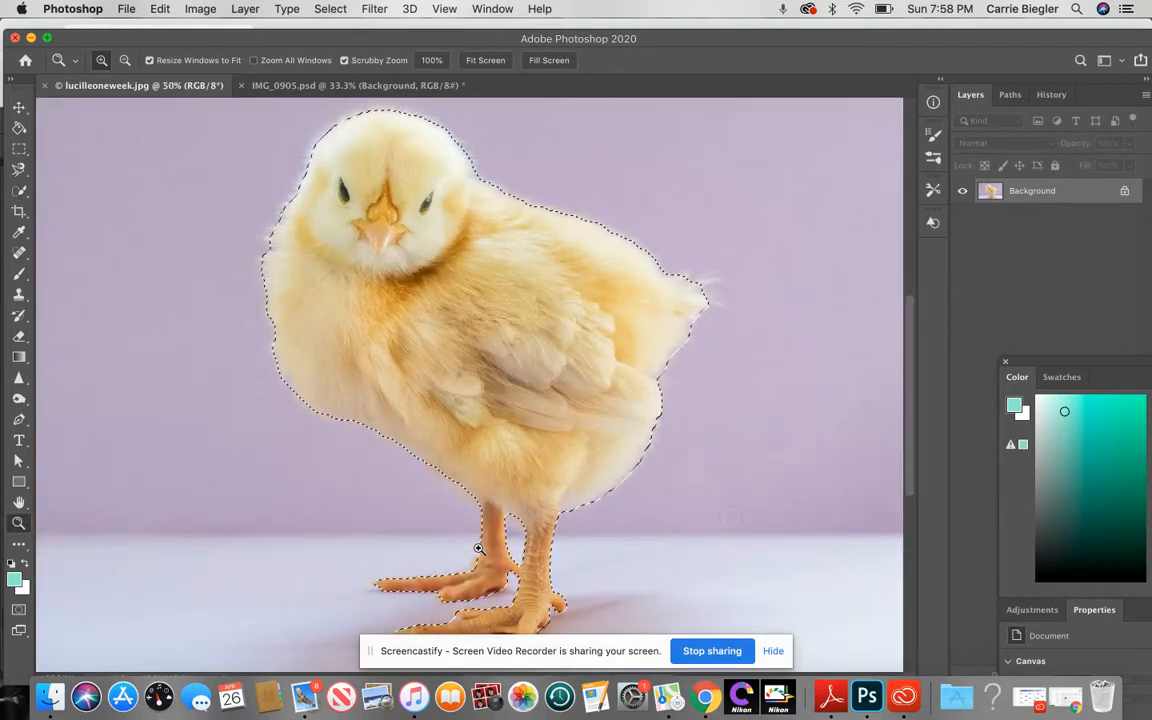
{"action": "scroll", "coordinate": [478, 548], "scroll_direction": "down", "scroll_amount": 3}
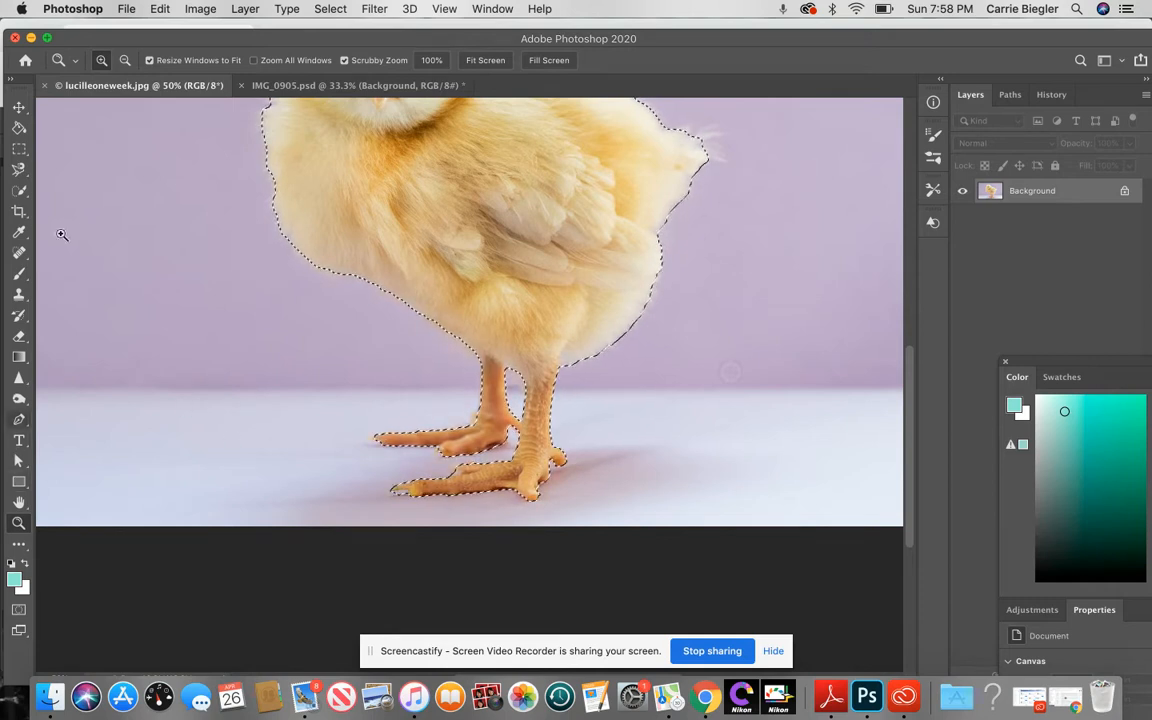
{"action": "left_click", "coordinate": [24, 190]}
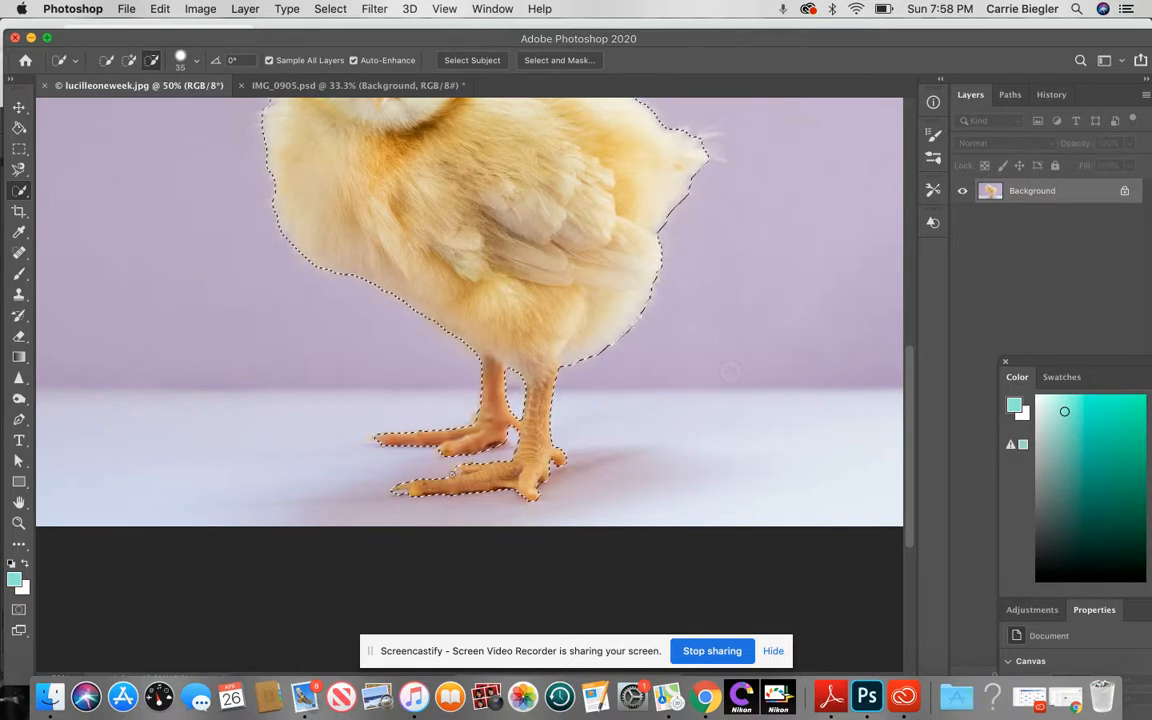
{"action": "left_click", "coordinate": [196, 60]}
{"action": "left_click_drag", "start_coordinate": [122, 104], "coordinate": [118, 104]}
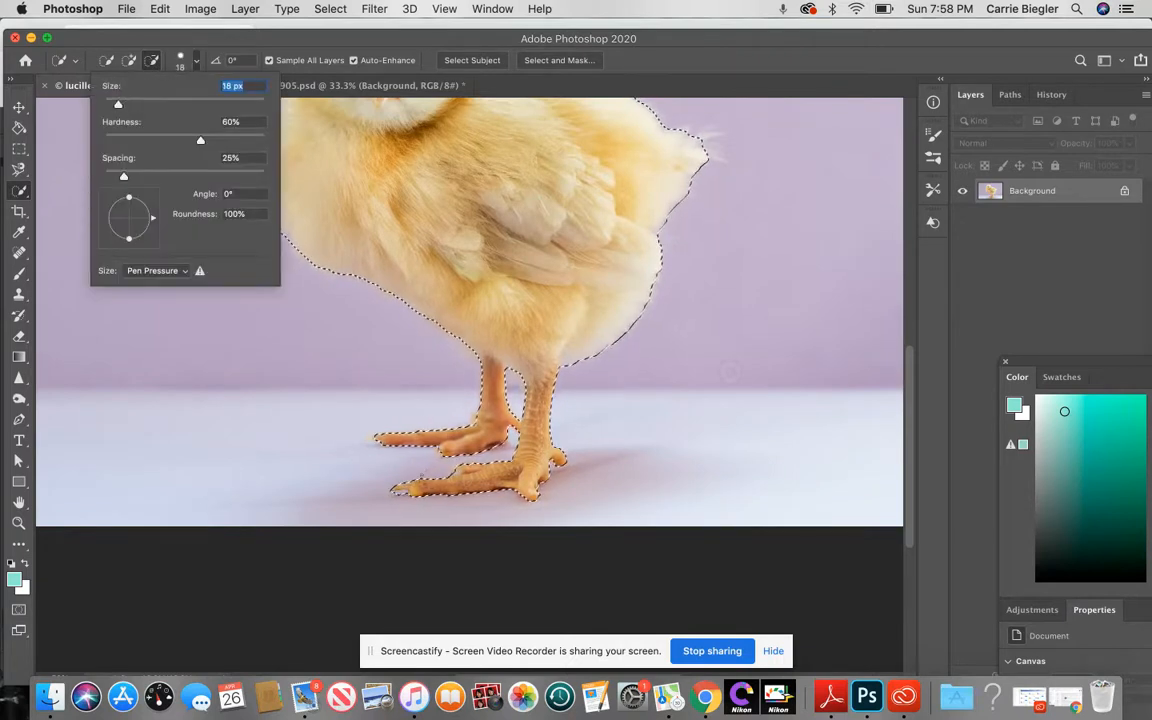
{"action": "left_click", "coordinate": [400, 489]}
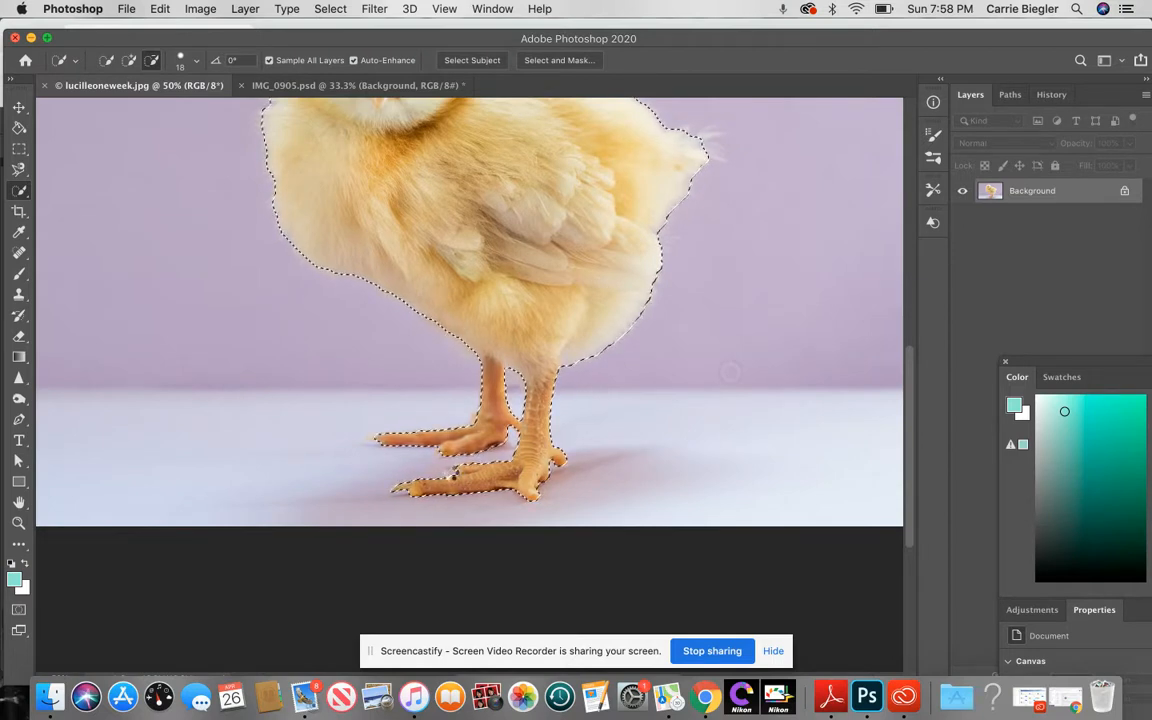
{"action": "left_click", "coordinate": [129, 60]}
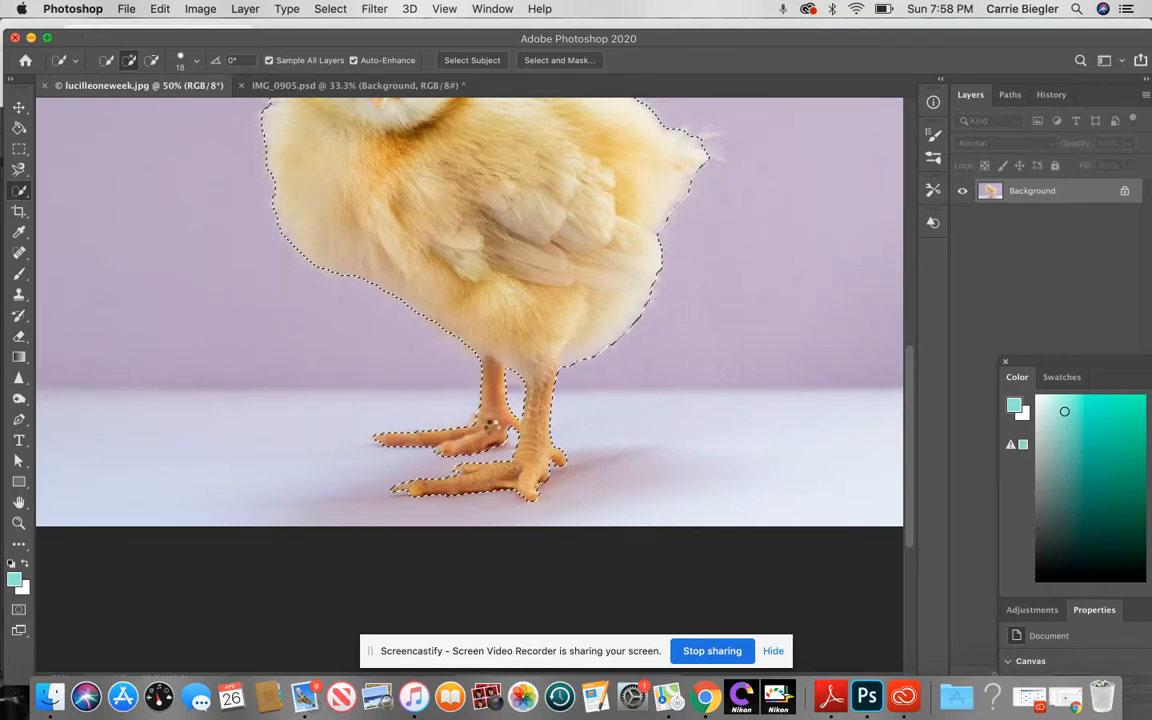
- Refine the chick selection in Select and Mask with an edge detection radius of 1 px, and collapse the Learn panel
{"action": "scroll", "coordinate": [578, 424], "scroll_direction": "up", "scroll_amount": 3}
{"action": "scroll", "coordinate": [578, 424], "scroll_direction": "up", "scroll_amount": 10}
{"action": "scroll", "coordinate": [578, 424], "scroll_direction": "down", "scroll_amount": 20}
{"action": "scroll", "coordinate": [578, 424], "scroll_direction": "up", "scroll_amount": 8}
{"action": "scroll", "coordinate": [573, 416], "scroll_direction": "up", "scroll_amount": 2}
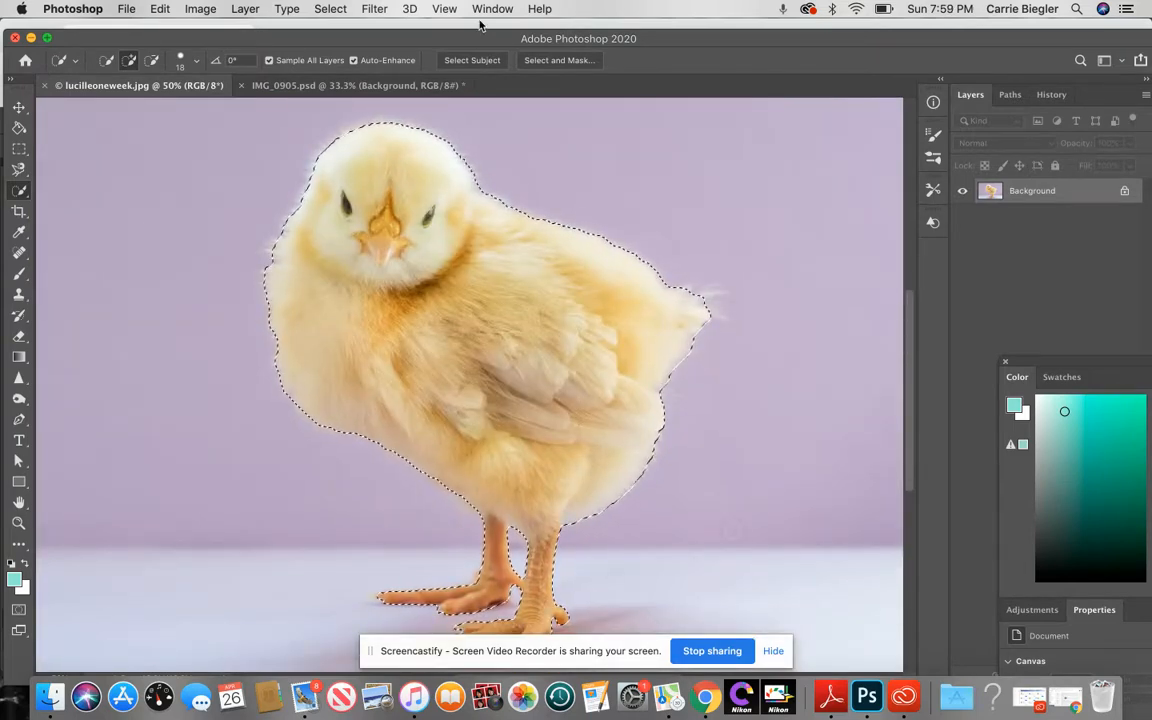
{"action": "left_click", "coordinate": [559, 60]}
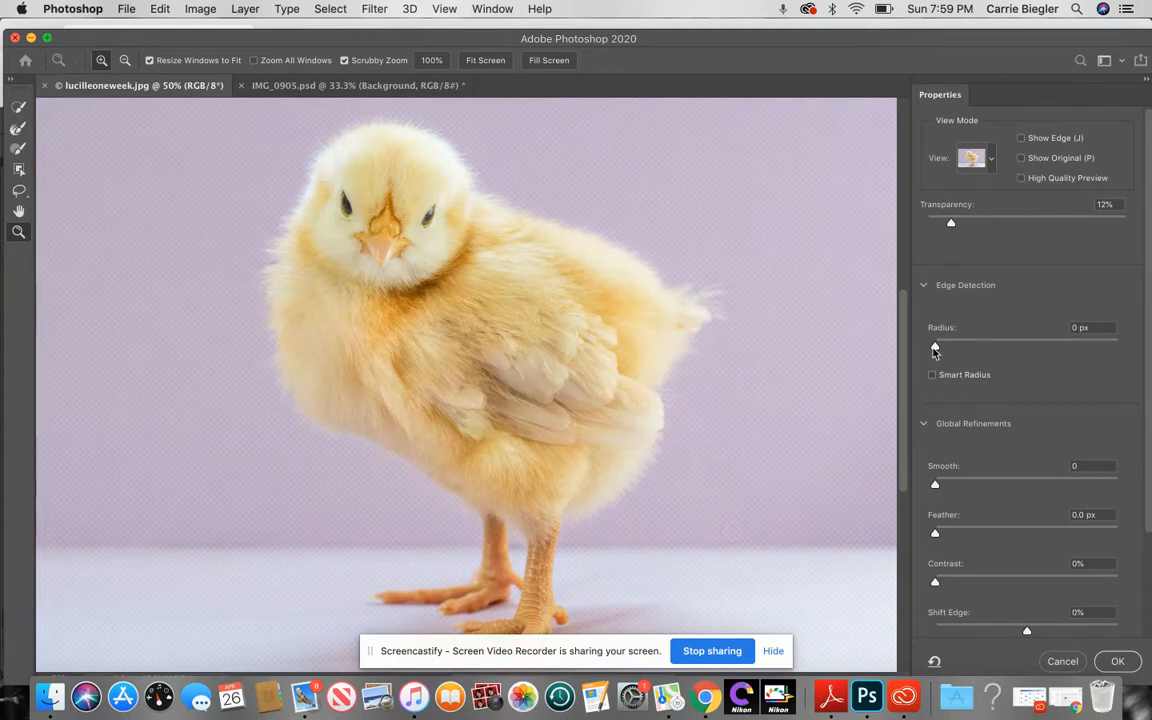
{"action": "left_click_drag", "start_coordinate": [935, 349], "coordinate": [941, 349]}
{"action": "scroll", "coordinate": [1090, 563], "scroll_direction": "down", "scroll_amount": 4}
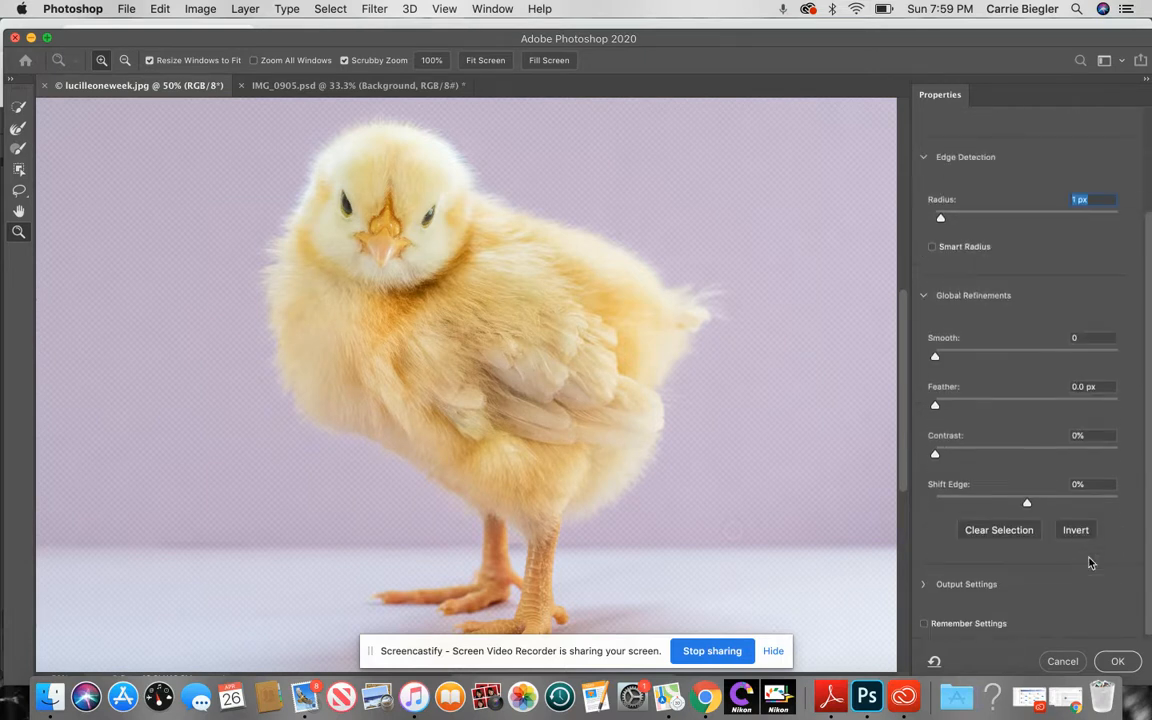
{"action": "left_click", "coordinate": [1117, 662]}
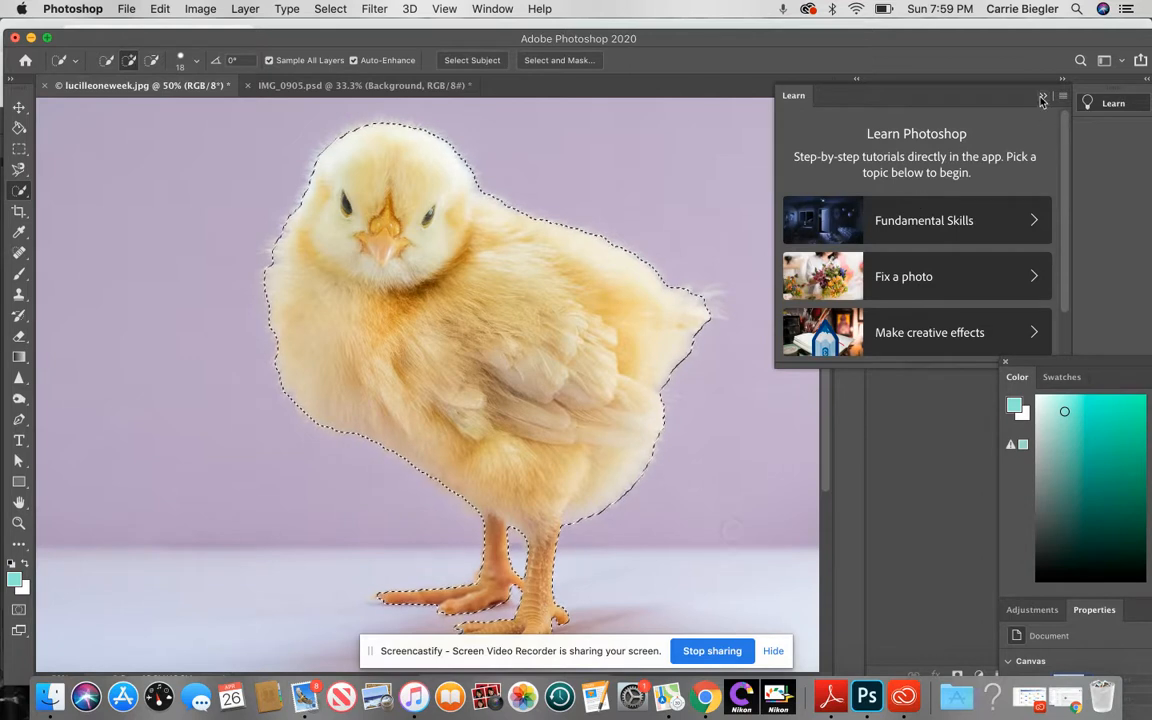
{"action": "left_click", "coordinate": [938, 90]}
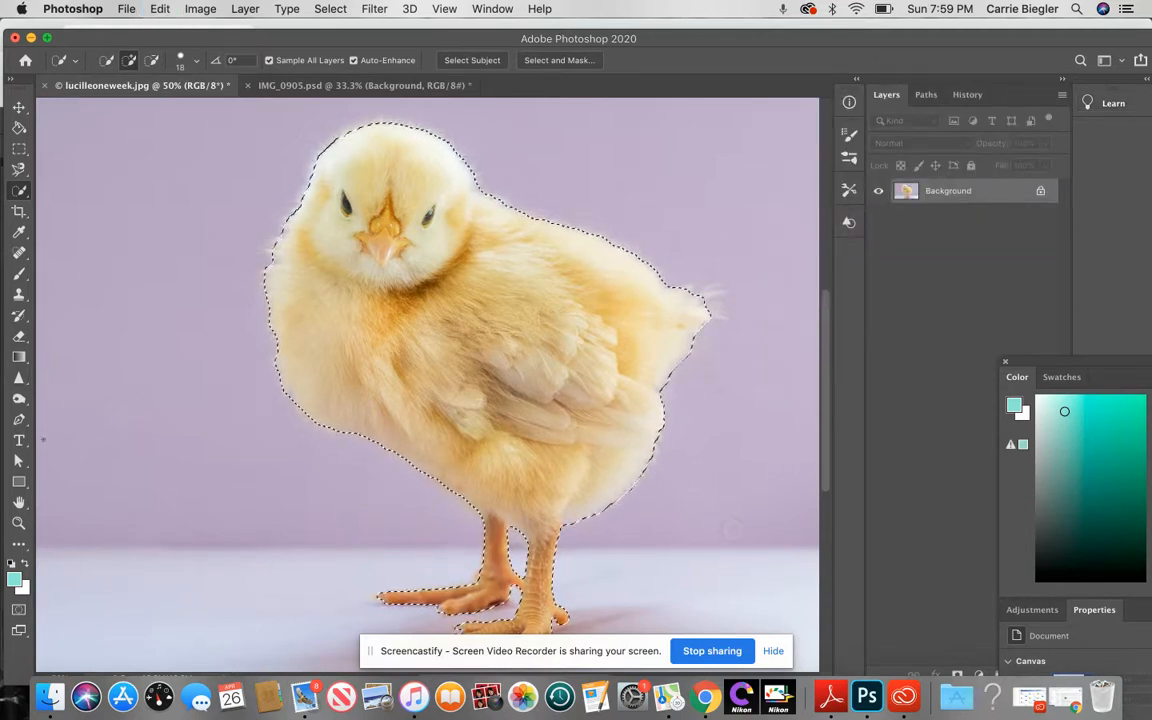
- Copy the selected chick into IMG_0905.psd and place it over the large blue flower, scaled to about 55% wide by 53% high
{"action": "left_click", "coordinate": [281, 87]}
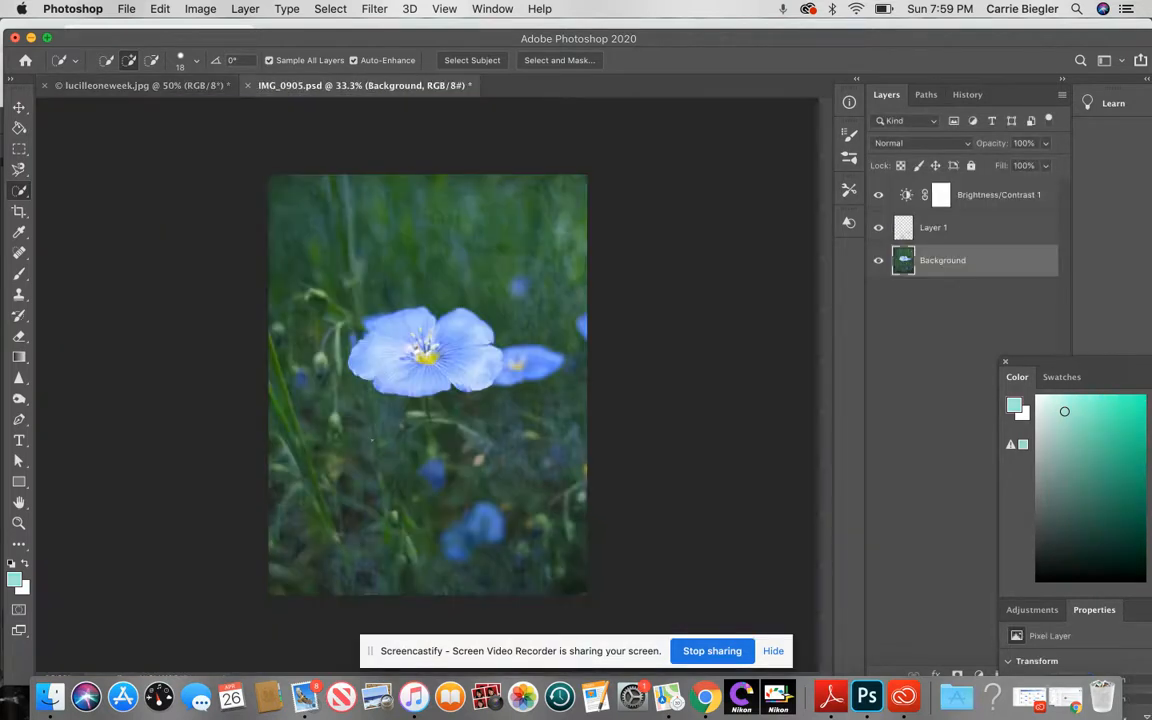
{"action": "key", "text": "super+v"}
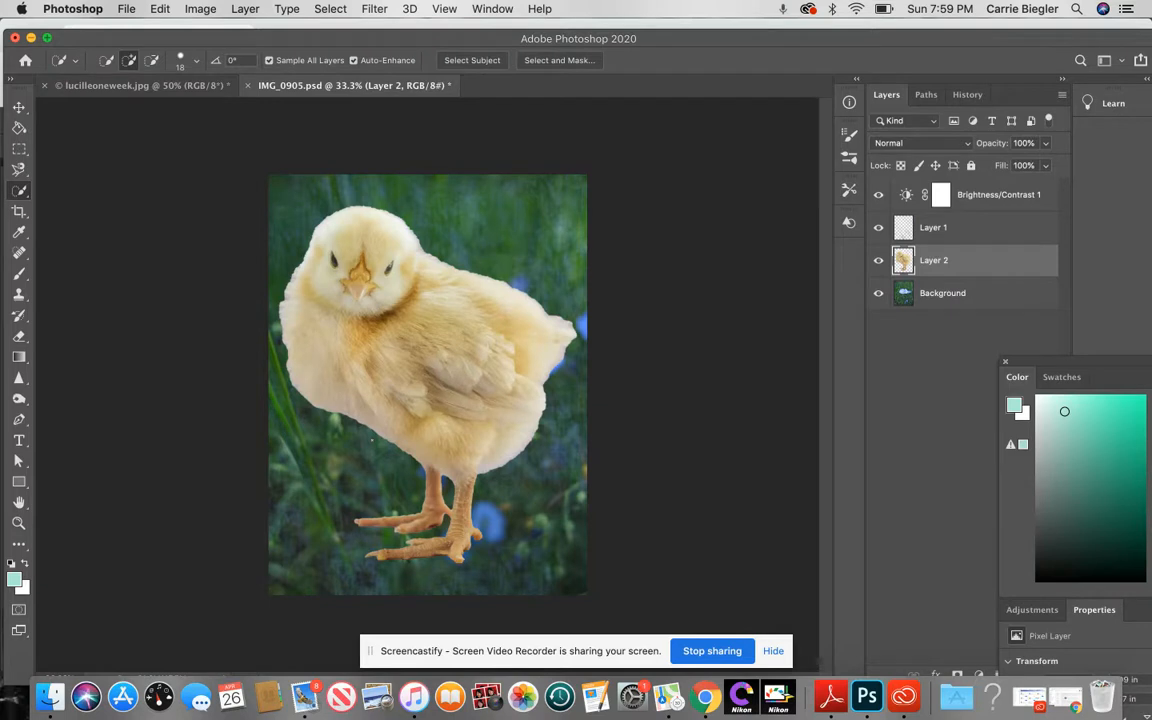
{"action": "key", "text": "super+t"}
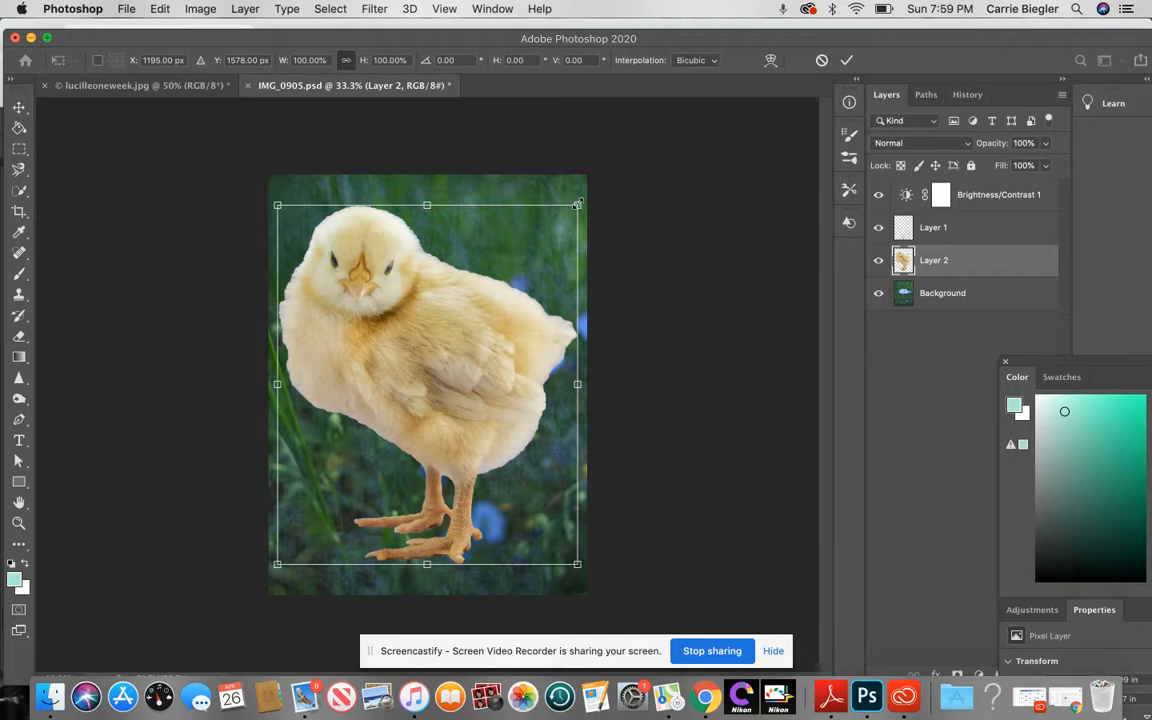
{"action": "left_click_drag", "start_coordinate": [577, 204], "coordinate": [443, 373]}
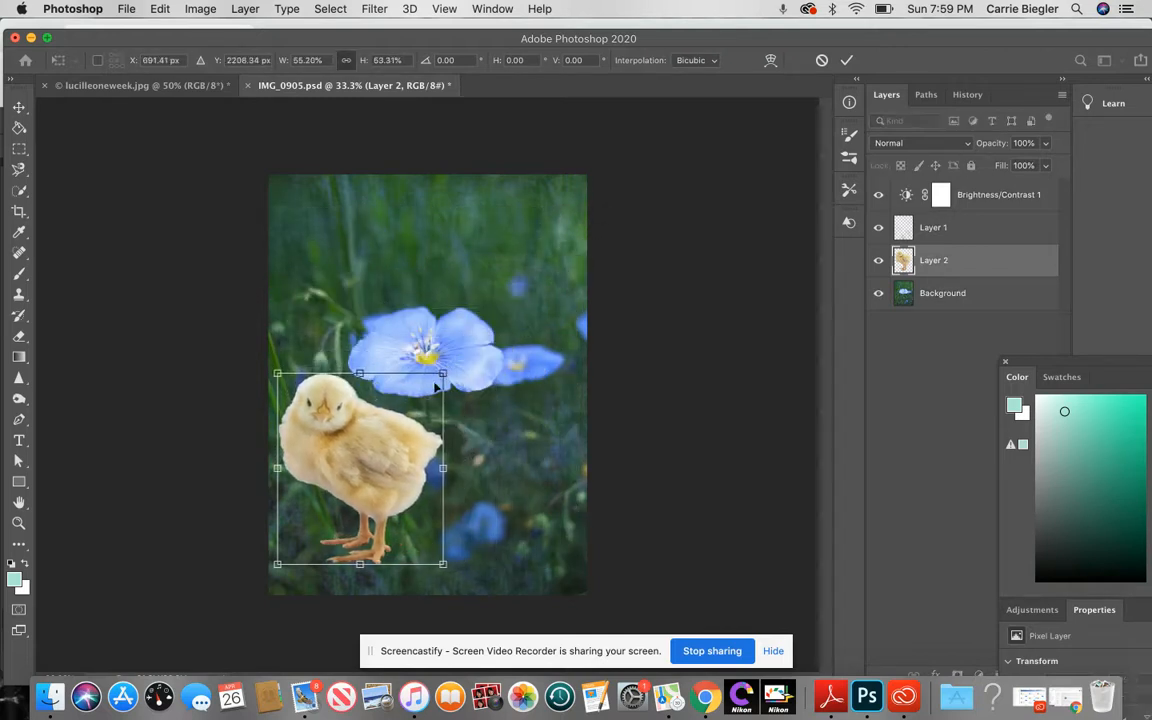
{"action": "left_click_drag", "start_coordinate": [383, 448], "coordinate": [503, 268]}
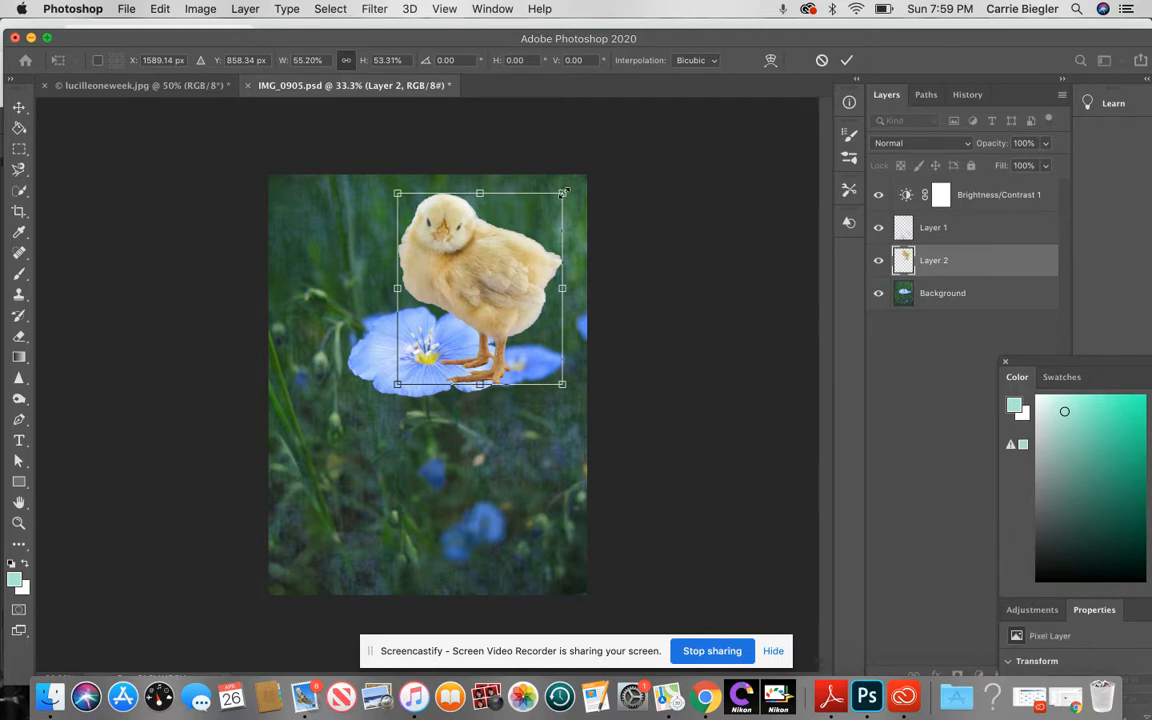
- Shrink the chick to about 24% wide by 22% high, stand it on the large flower's petals and apply the transform
{"action": "left_click_drag", "start_coordinate": [563, 192], "coordinate": [521, 281]}
{"action": "left_click_drag", "start_coordinate": [532, 237], "coordinate": [489, 277]}
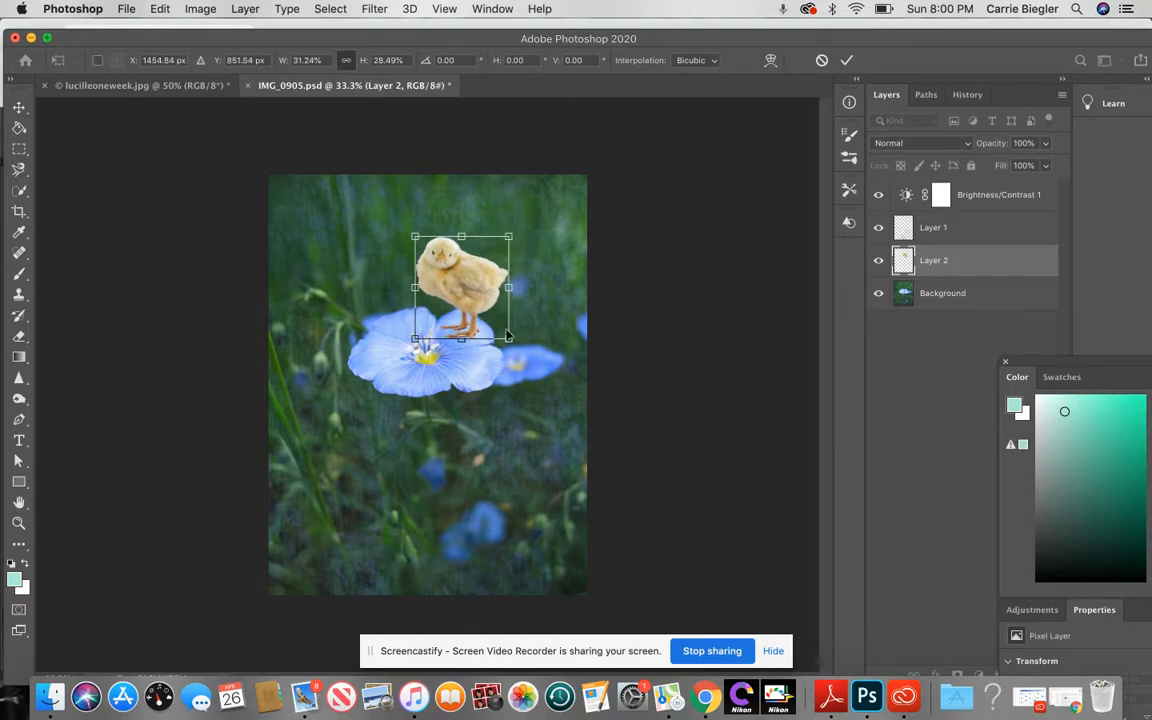
{"action": "left_click_drag", "start_coordinate": [504, 339], "coordinate": [503, 336]}
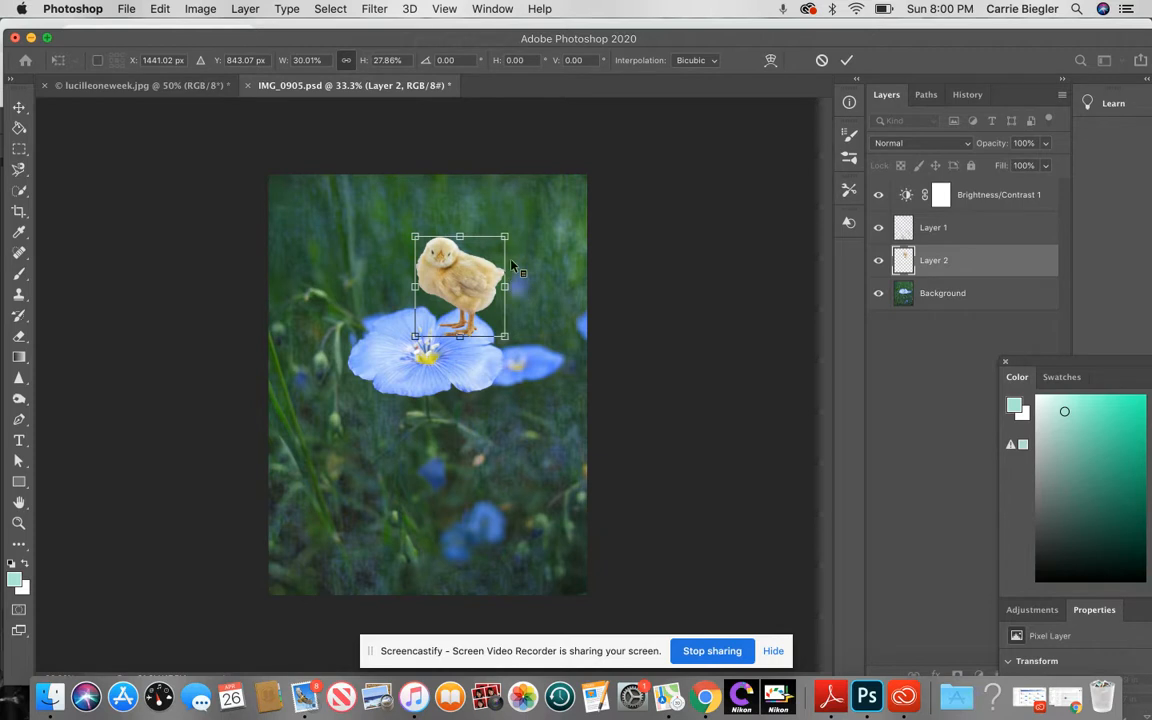
{"action": "left_click_drag", "start_coordinate": [504, 234], "coordinate": [486, 291]}
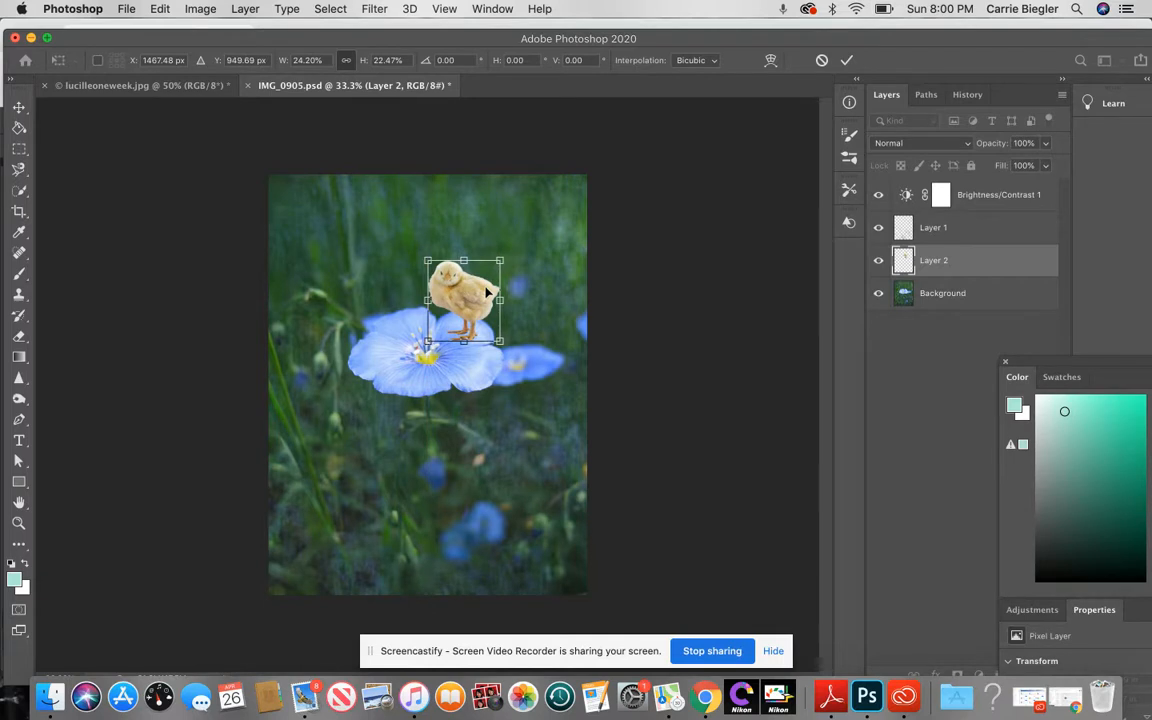
{"action": "left_click", "coordinate": [847, 61]}
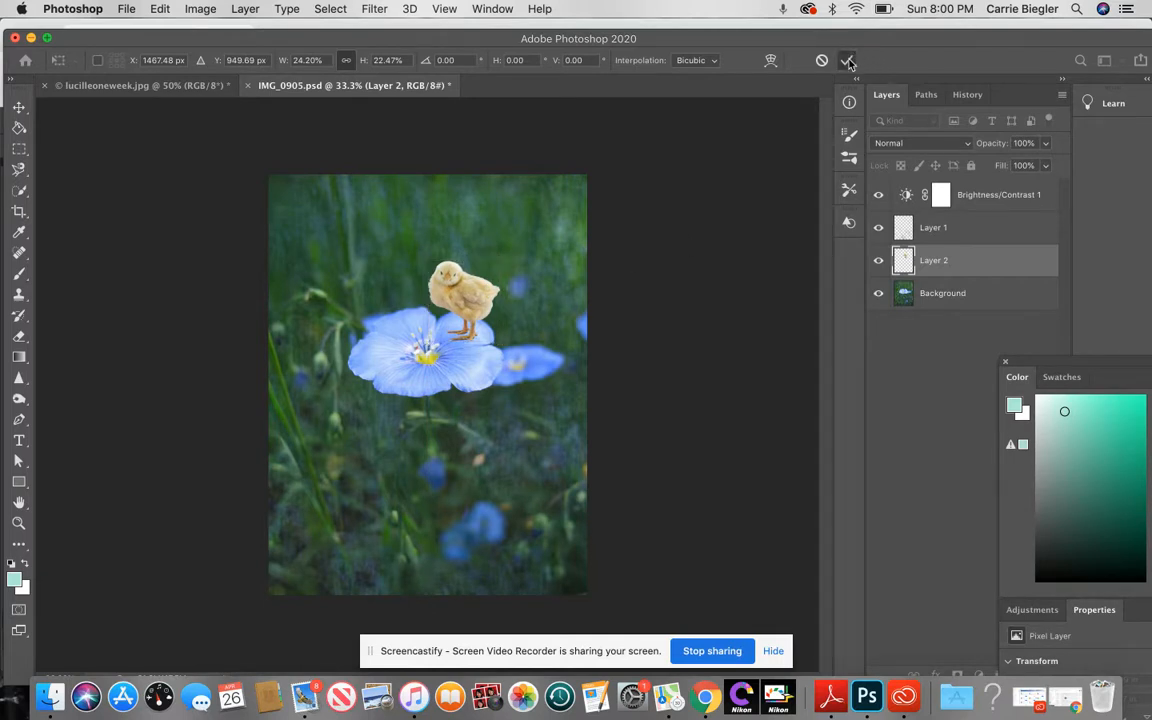
- Erase the pale fringe around the chick's body, tail, legs and head with a 15 px Eraser
{"action": "left_click", "coordinate": [18, 522]}
{"action": "left_click", "coordinate": [464, 287]}
{"action": "left_click", "coordinate": [464, 287]}
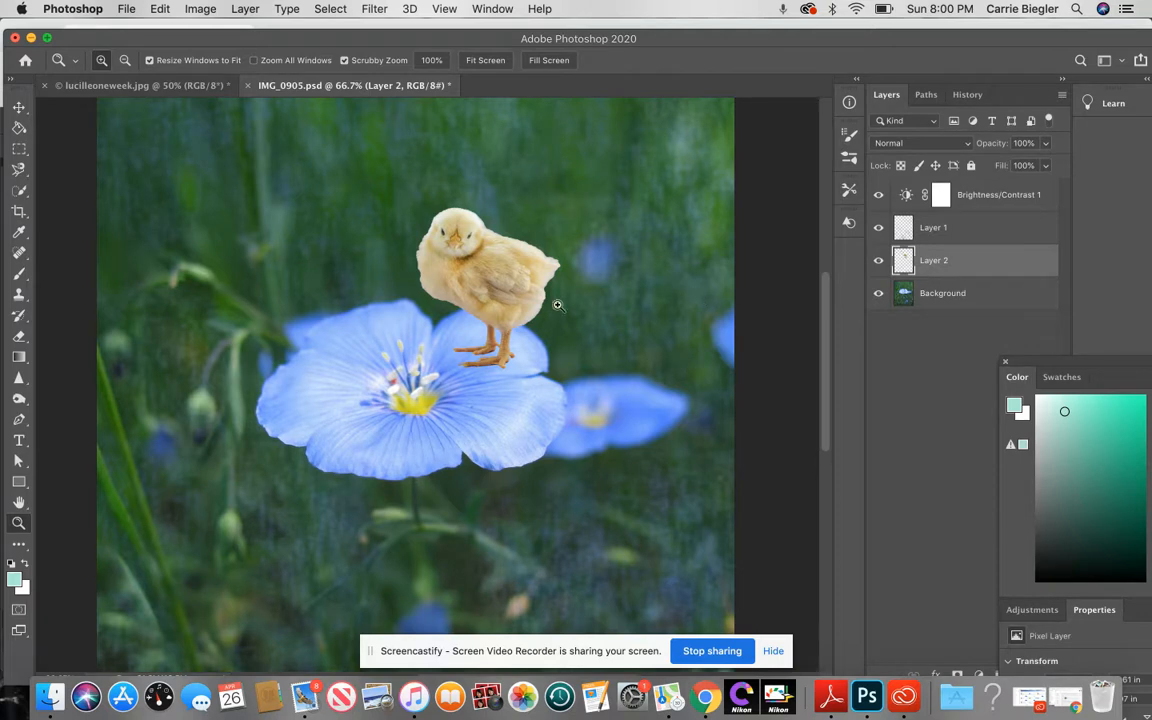
{"action": "left_click", "coordinate": [486, 292]}
{"action": "left_click", "coordinate": [485, 290]}
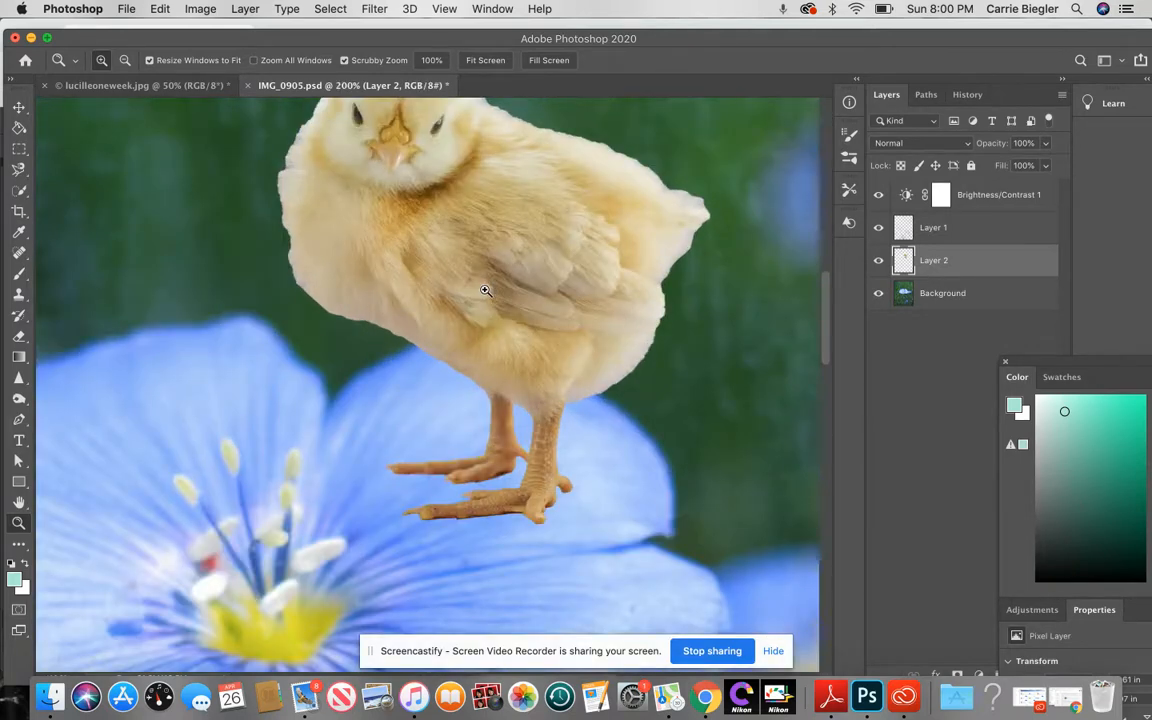
{"action": "scroll", "coordinate": [485, 290], "scroll_direction": "down", "scroll_amount": 2}
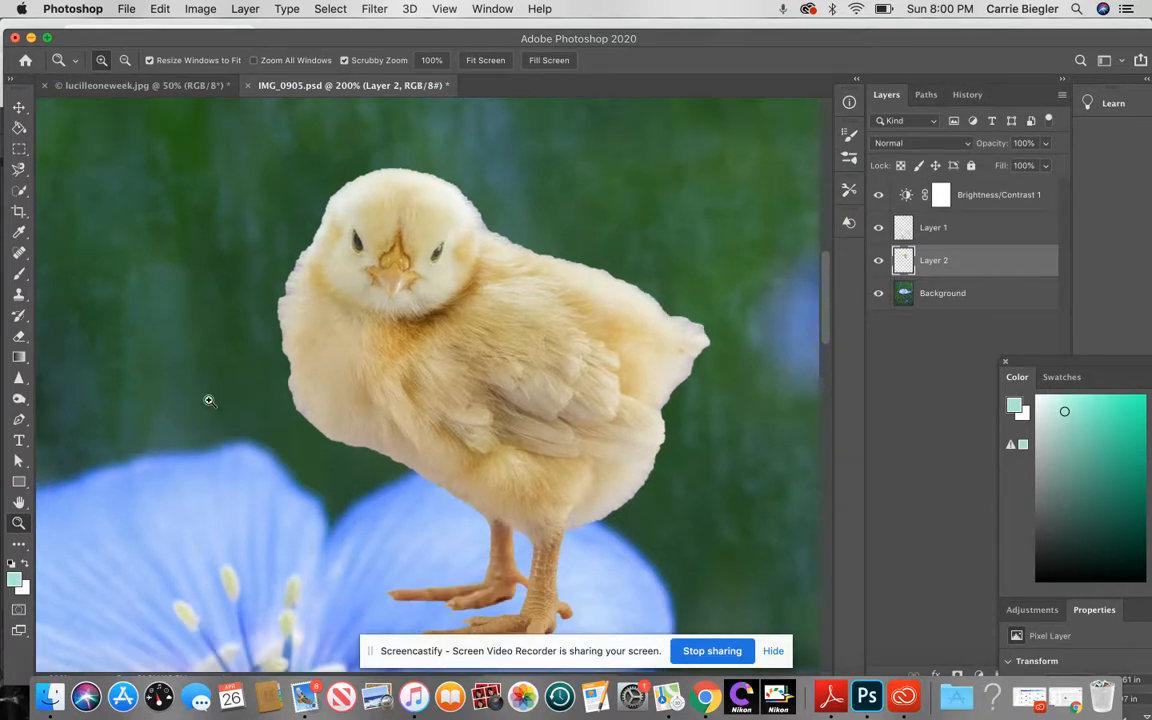
{"action": "left_click", "coordinate": [20, 337]}
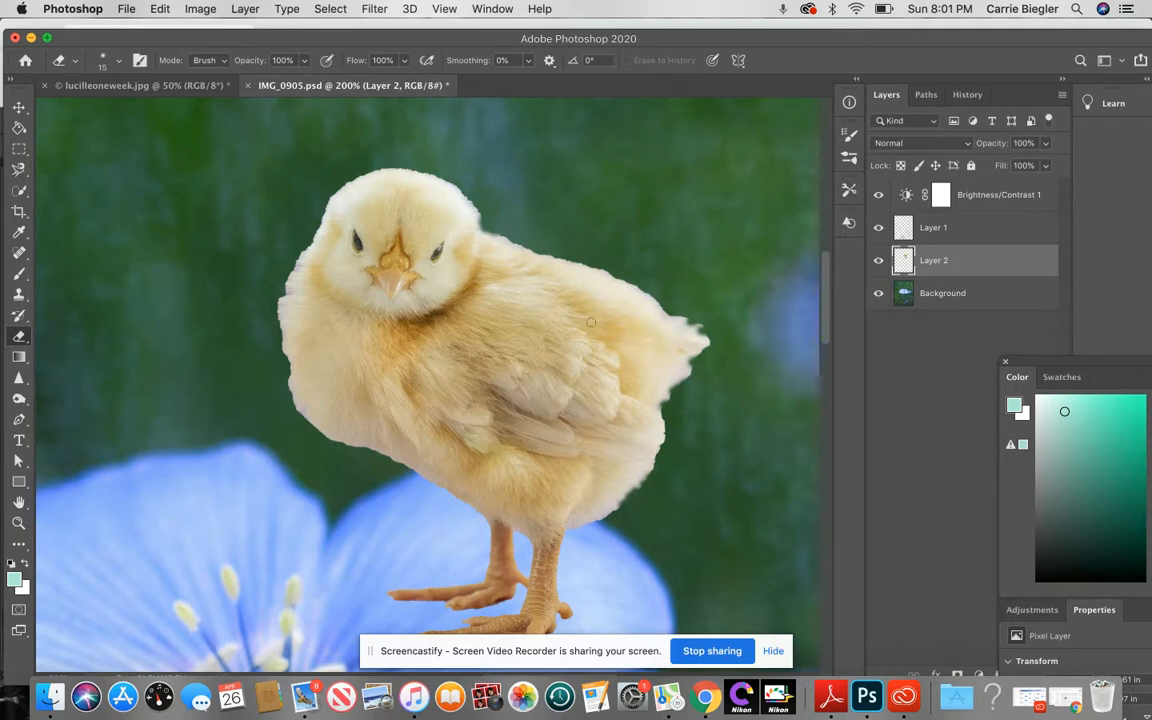
{"action": "scroll", "coordinate": [553, 538], "scroll_direction": "down", "scroll_amount": 5}
{"action": "scroll", "coordinate": [553, 538], "scroll_direction": "down", "scroll_amount": 1}
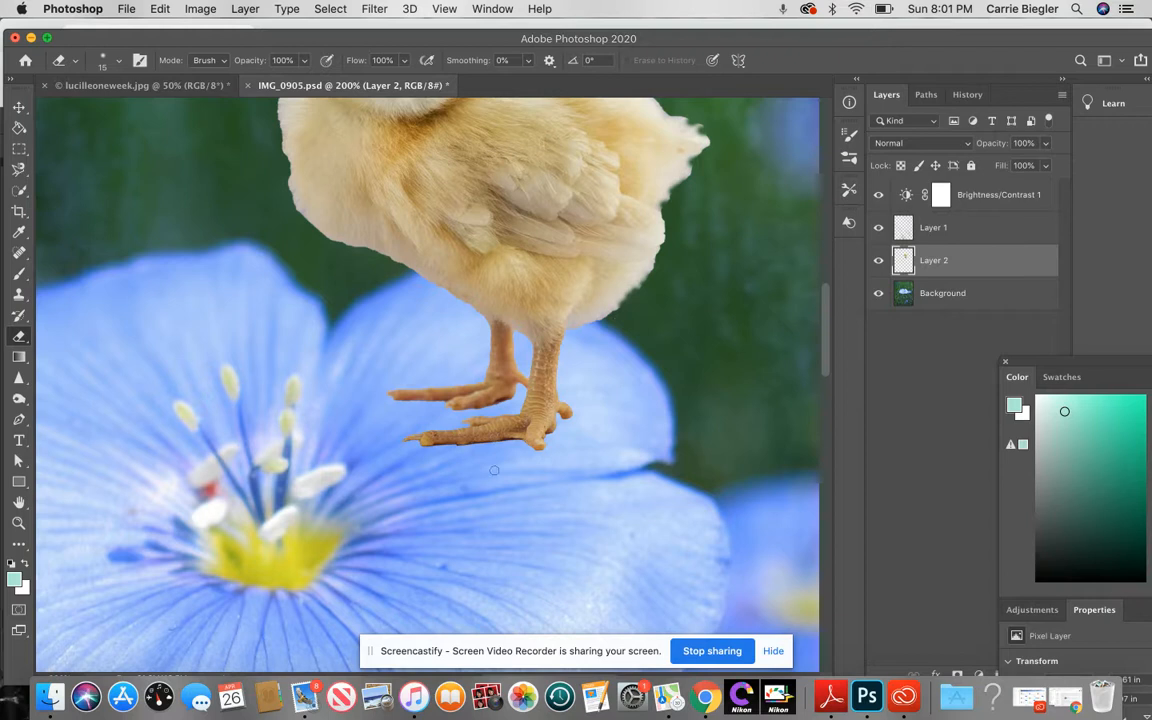
{"action": "scroll", "coordinate": [492, 478], "scroll_direction": "up", "scroll_amount": 10}
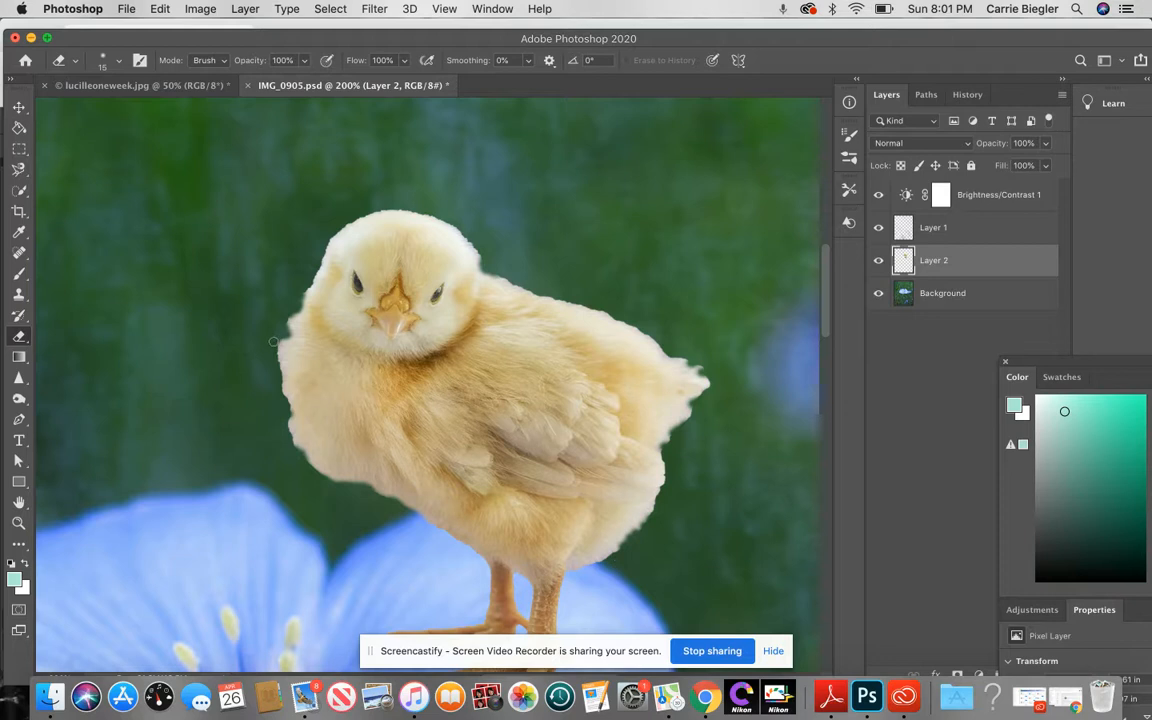
- Soften the cut-out edges of the chick's head and body with the Blur tool at 26% strength and a 49 px brush
{"action": "left_click", "coordinate": [20, 378]}
{"action": "key", "text": "shift+r"}
{"action": "key", "text": "shift+r"}
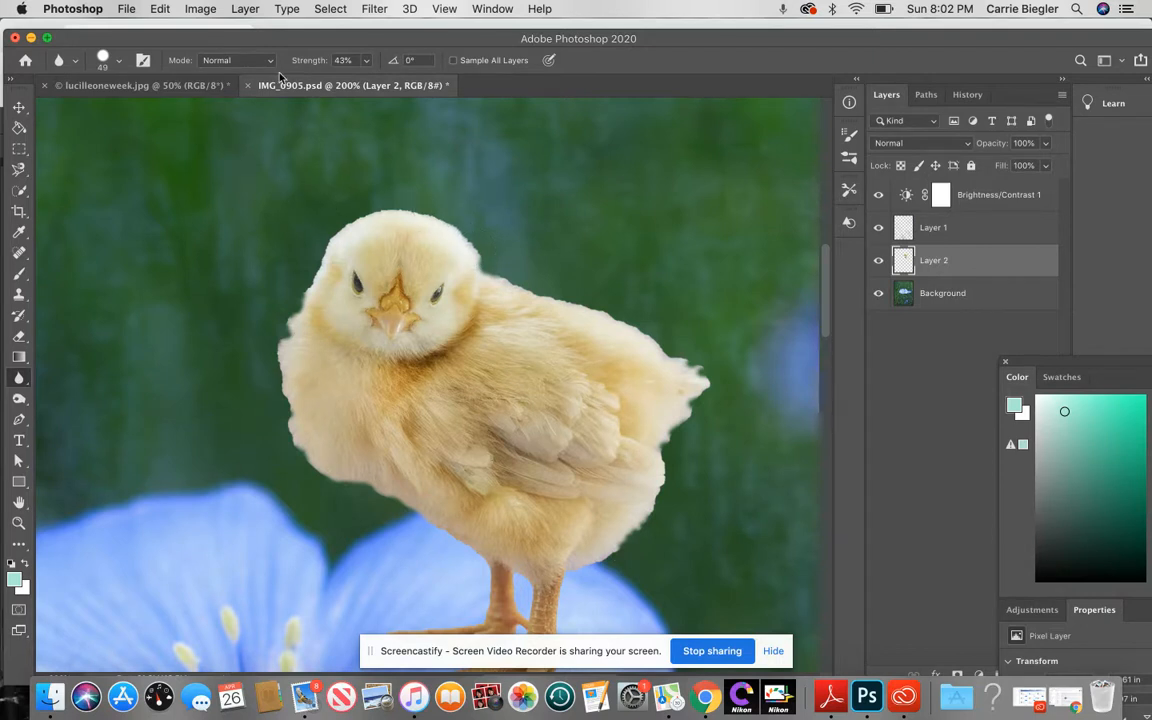
{"action": "left_click", "coordinate": [366, 61]}
{"action": "left_click", "coordinate": [296, 290]}
{"action": "mouse_move", "coordinate": [352, 217]}
{"action": "left_mouse_down"}
{"action": "mouse_move", "coordinate": [288, 293]}
{"action": "mouse_move", "coordinate": [270, 365]}
{"action": "mouse_move", "coordinate": [269, 353]}
{"action": "mouse_move", "coordinate": [295, 463]}
{"action": "mouse_move", "coordinate": [487, 577]}
{"action": "left_mouse_up"}
{"action": "scroll", "coordinate": [489, 576], "scroll_direction": "down", "scroll_amount": 4}
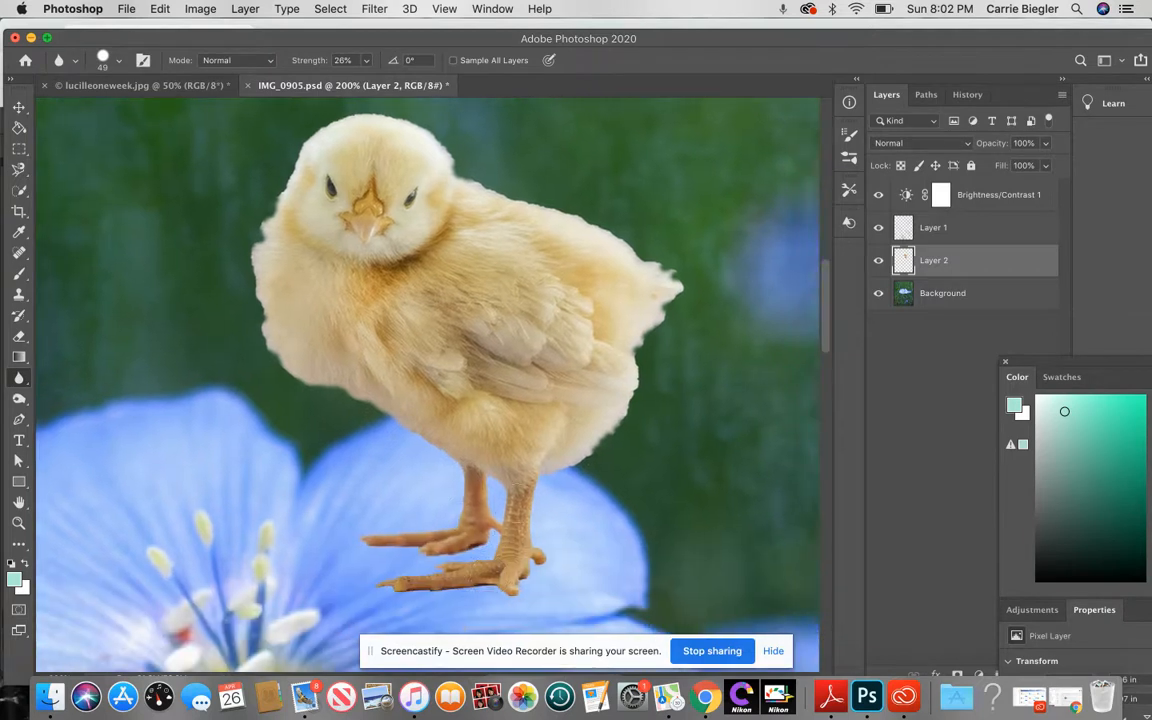
- Blur the edges of the chick's legs and feet with the same 49 px brush at 26% strength
{"action": "mouse_move", "coordinate": [538, 484]}
{"action": "left_mouse_down"}
{"action": "mouse_move", "coordinate": [545, 565]}
{"action": "mouse_move", "coordinate": [507, 602]}
{"action": "mouse_move", "coordinate": [479, 608]}
{"action": "mouse_move", "coordinate": [516, 596]}
{"action": "mouse_move", "coordinate": [474, 601]}
{"action": "left_mouse_up"}
{"action": "right_click", "coordinate": [474, 601]}
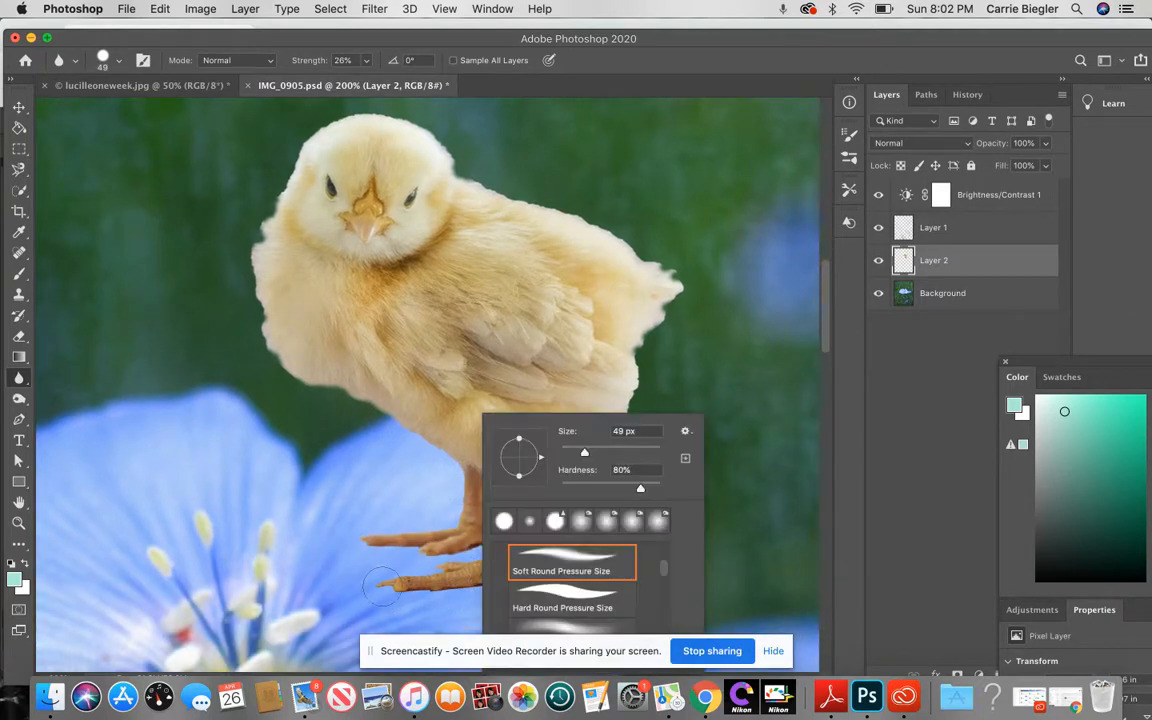
{"action": "left_click", "coordinate": [347, 528]}
{"action": "mouse_move", "coordinate": [491, 540]}
{"action": "left_mouse_down"}
{"action": "mouse_move", "coordinate": [397, 535]}
{"action": "mouse_move", "coordinate": [457, 537]}
{"action": "mouse_move", "coordinate": [429, 537]}
{"action": "left_mouse_up"}
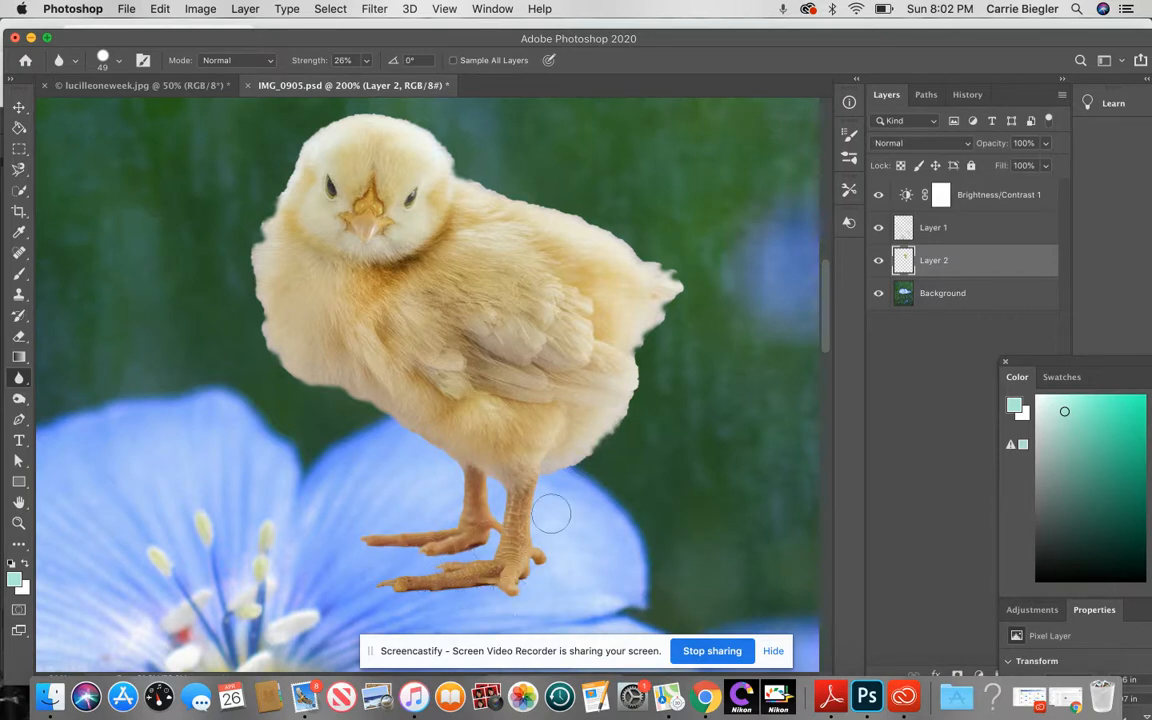
- Burn the Background layer's petal beneath the chick's front foot with a 99 px brush, Shadows range and 18% exposure
{"action": "scroll", "coordinate": [494, 404], "scroll_direction": "down", "scroll_amount": 1}
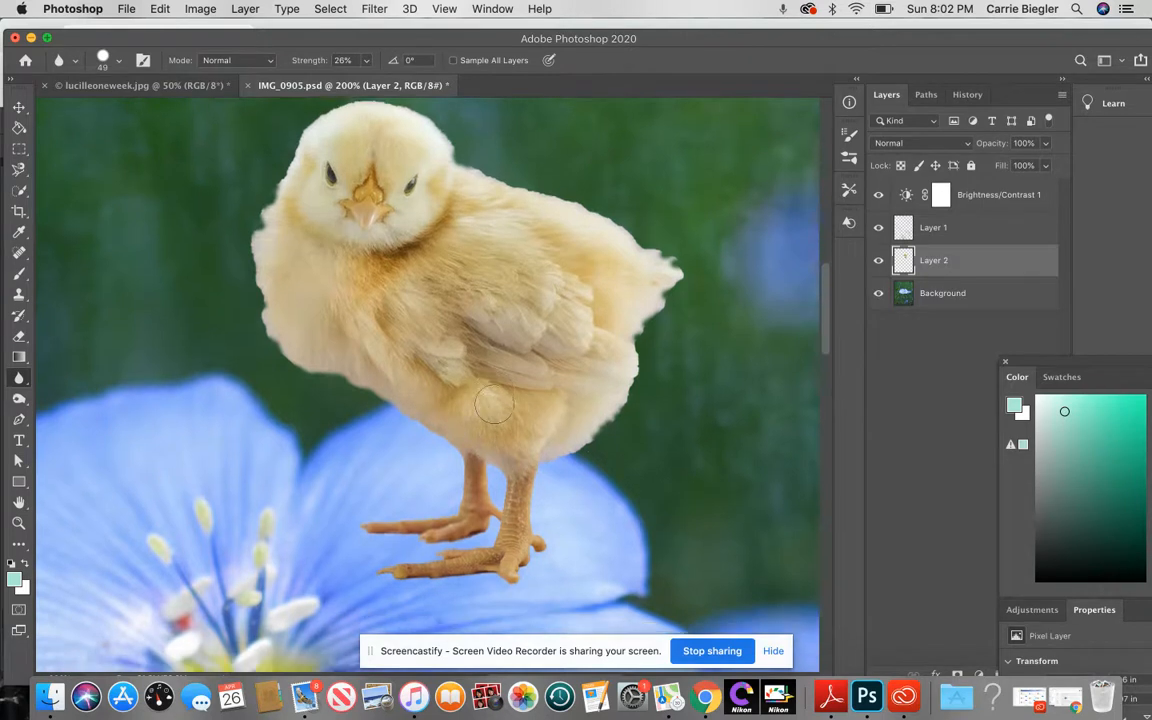
{"action": "scroll", "coordinate": [494, 404], "scroll_direction": "down", "scroll_amount": 5}
{"action": "scroll", "coordinate": [494, 404], "scroll_direction": "right", "scroll_amount": 2}
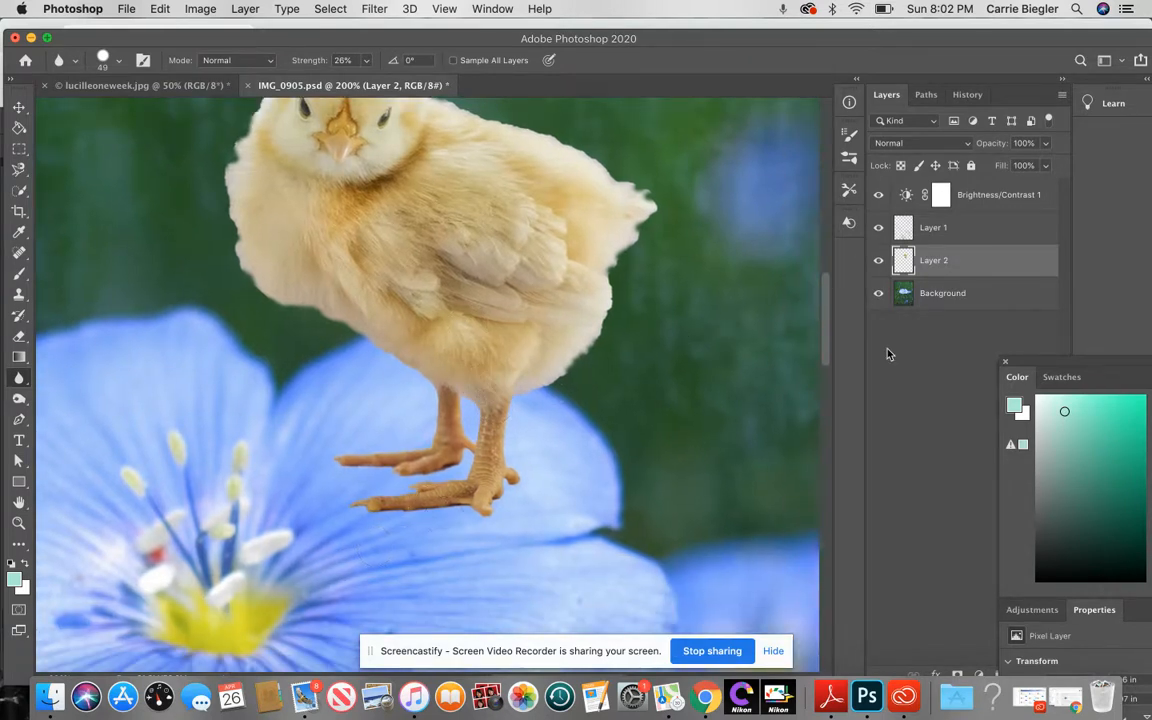
{"action": "left_click", "coordinate": [975, 294]}
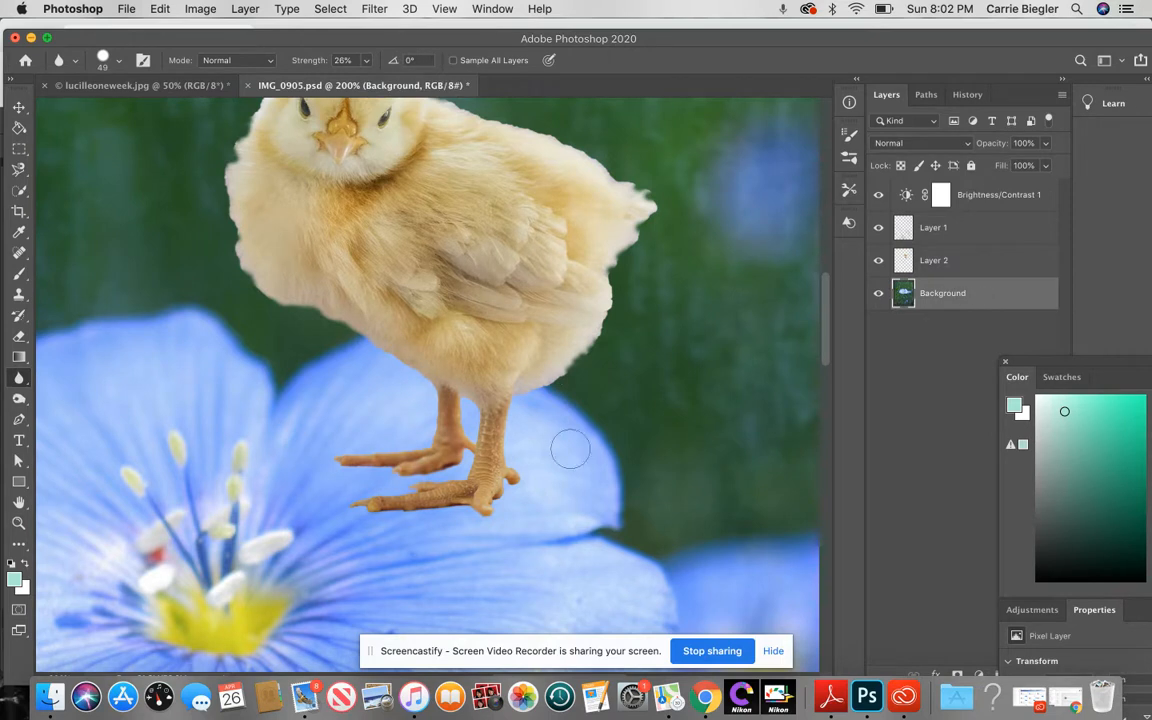
{"action": "left_click", "coordinate": [19, 399]}
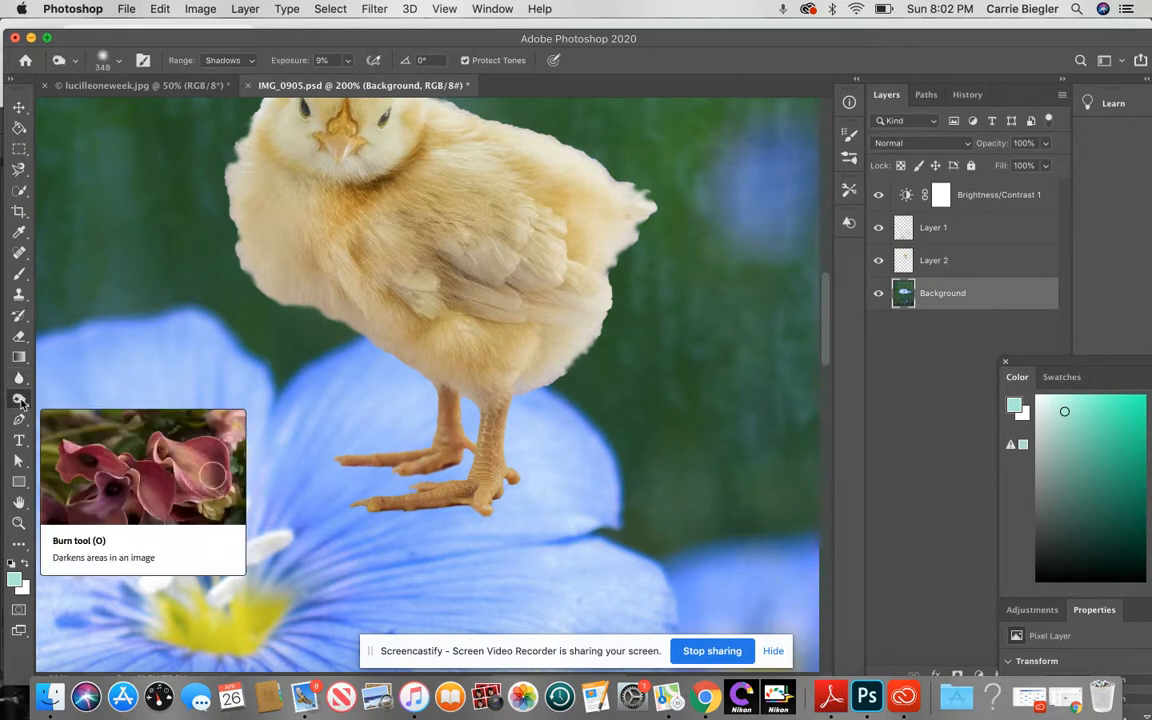
{"action": "left_click", "coordinate": [346, 61]}
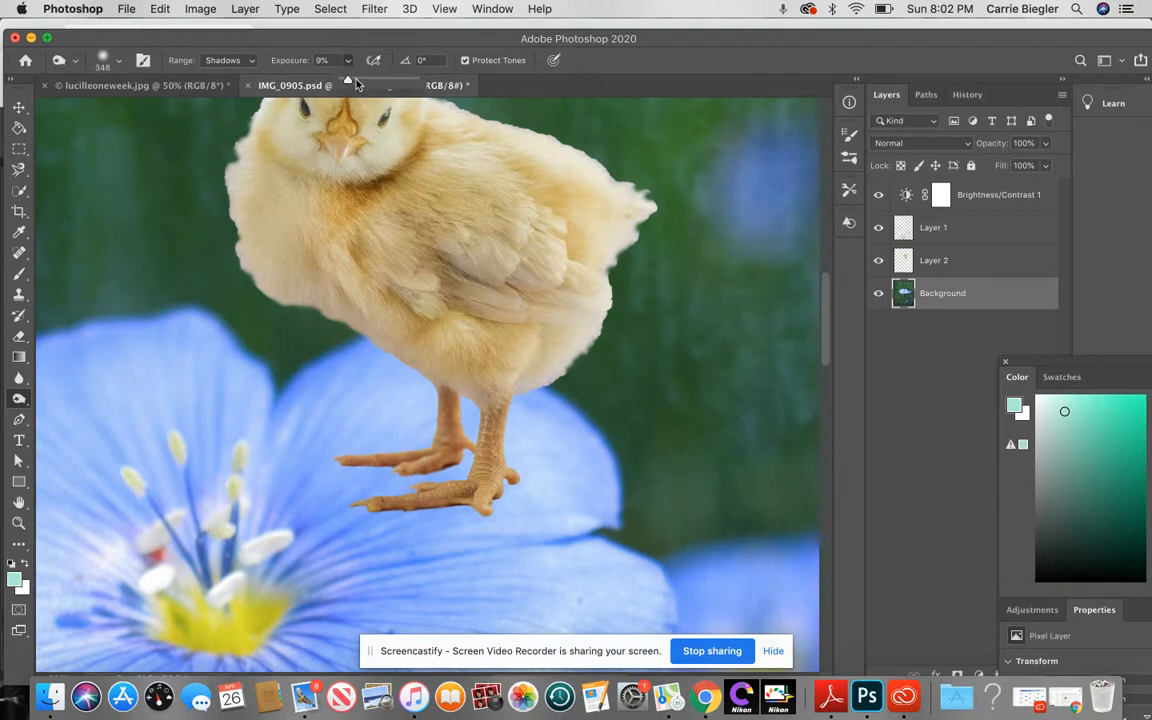
{"action": "left_click", "coordinate": [355, 79]}
{"action": "left_click", "coordinate": [118, 61]}
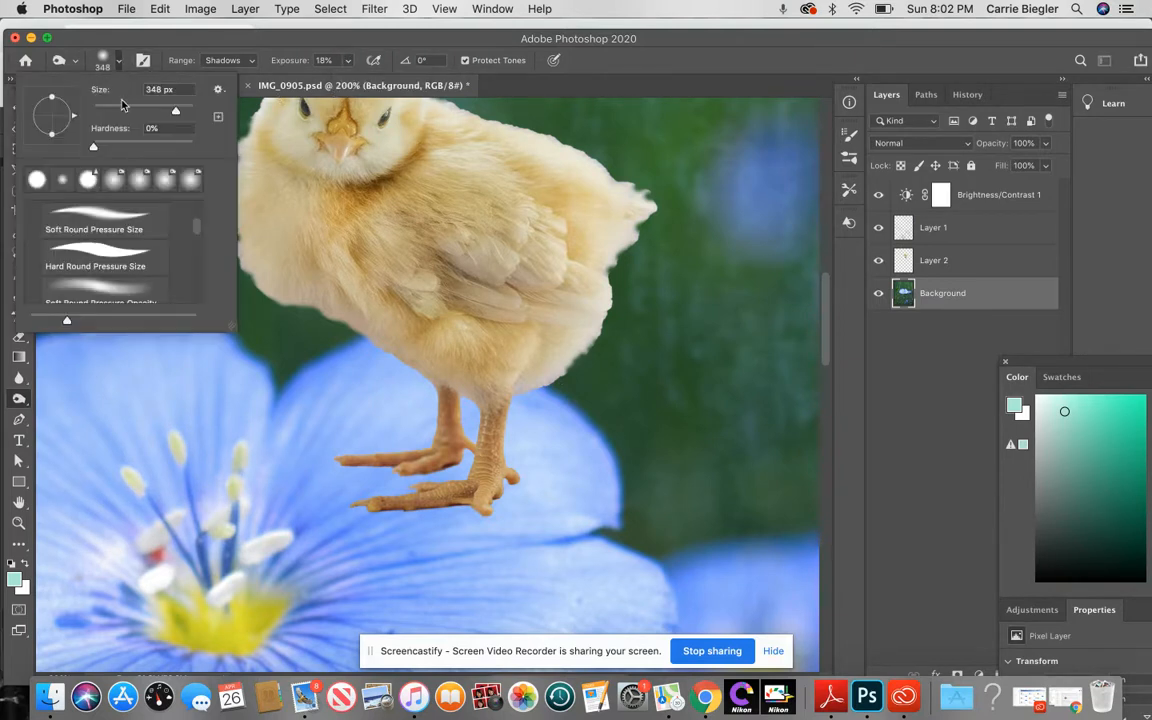
{"action": "left_click", "coordinate": [144, 109]}
{"action": "left_click", "coordinate": [145, 114]}
{"action": "left_click", "coordinate": [449, 513]}
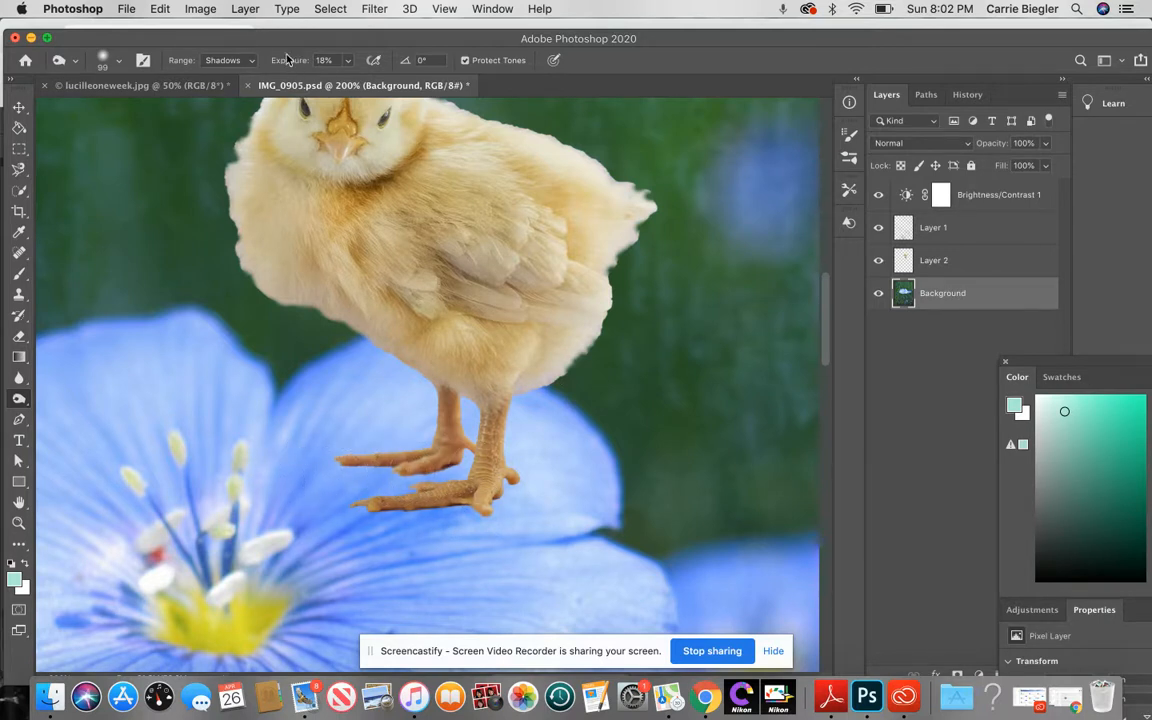
- Darken the petal around the chick's feet by burning Midtones at 18% exposure and again at 53%
{"action": "left_click", "coordinate": [250, 61]}
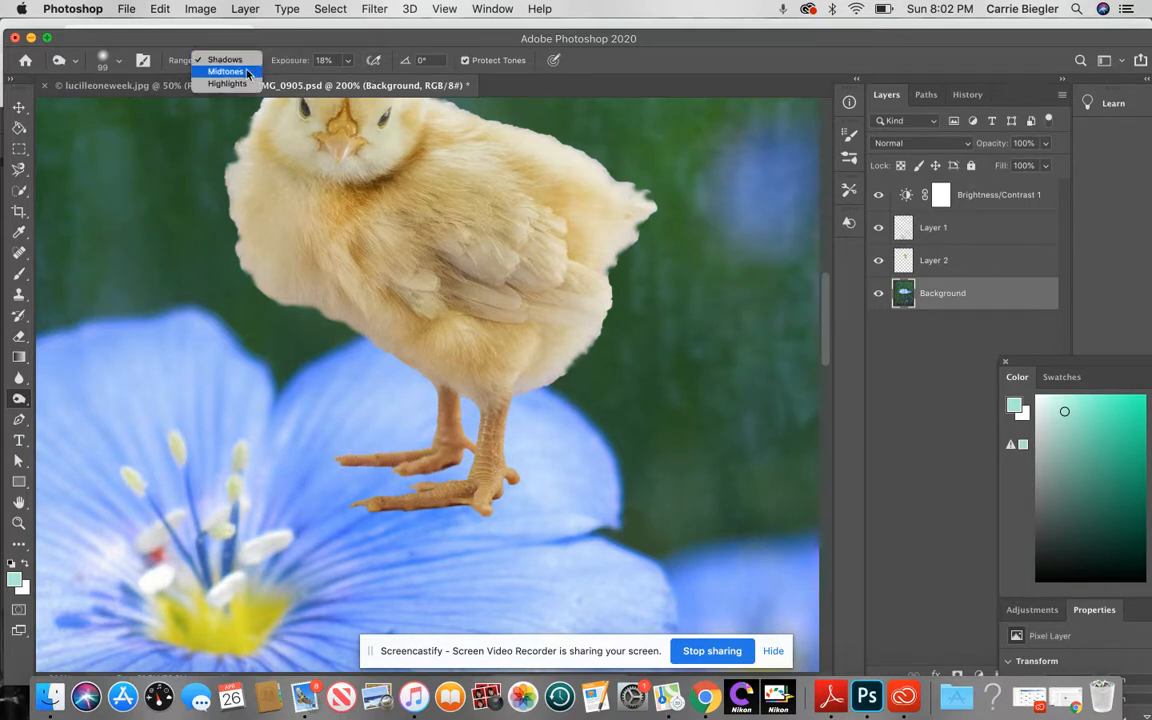
{"action": "left_click", "coordinate": [225, 72]}
{"action": "mouse_move", "coordinate": [413, 510]}
{"action": "left_mouse_down"}
{"action": "mouse_move", "coordinate": [517, 506]}
{"action": "mouse_move", "coordinate": [475, 513]}
{"action": "left_mouse_up"}
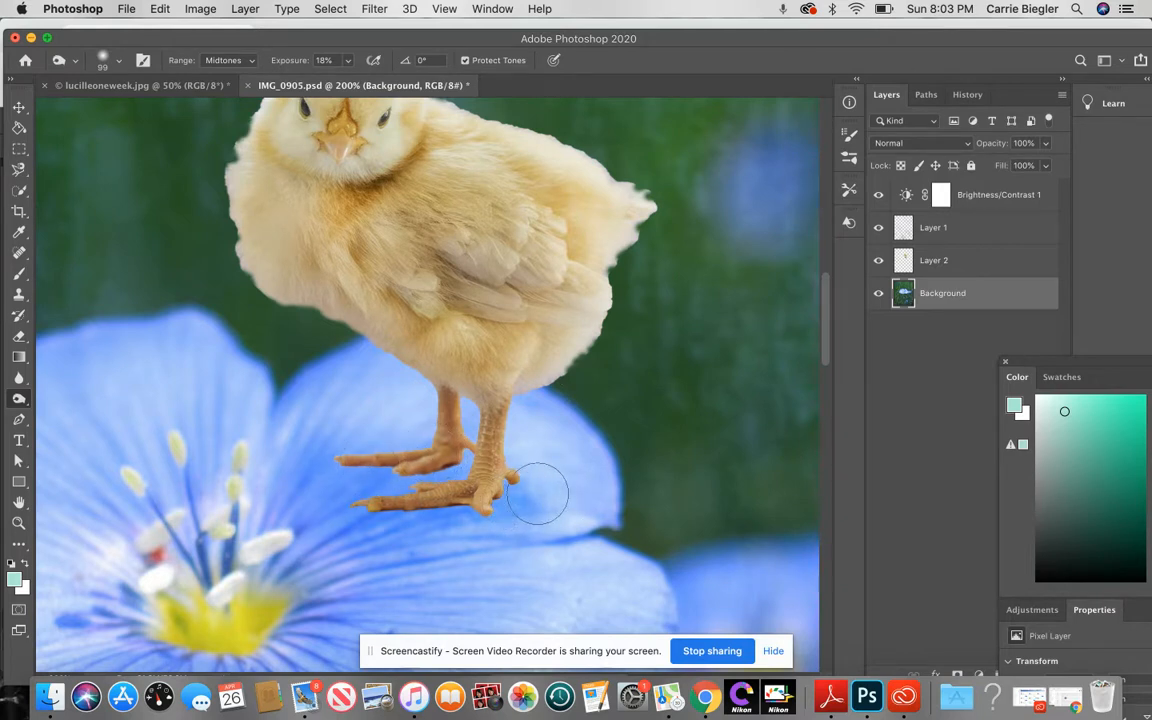
{"action": "left_click", "coordinate": [348, 64]}
{"action": "left_click_drag", "start_coordinate": [347, 79], "coordinate": [373, 79]}
{"action": "mouse_move", "coordinate": [474, 502]}
{"action": "left_mouse_down"}
{"action": "mouse_move", "coordinate": [506, 522]}
{"action": "mouse_move", "coordinate": [372, 504]}
{"action": "mouse_move", "coordinate": [383, 514]}
{"action": "left_mouse_up"}
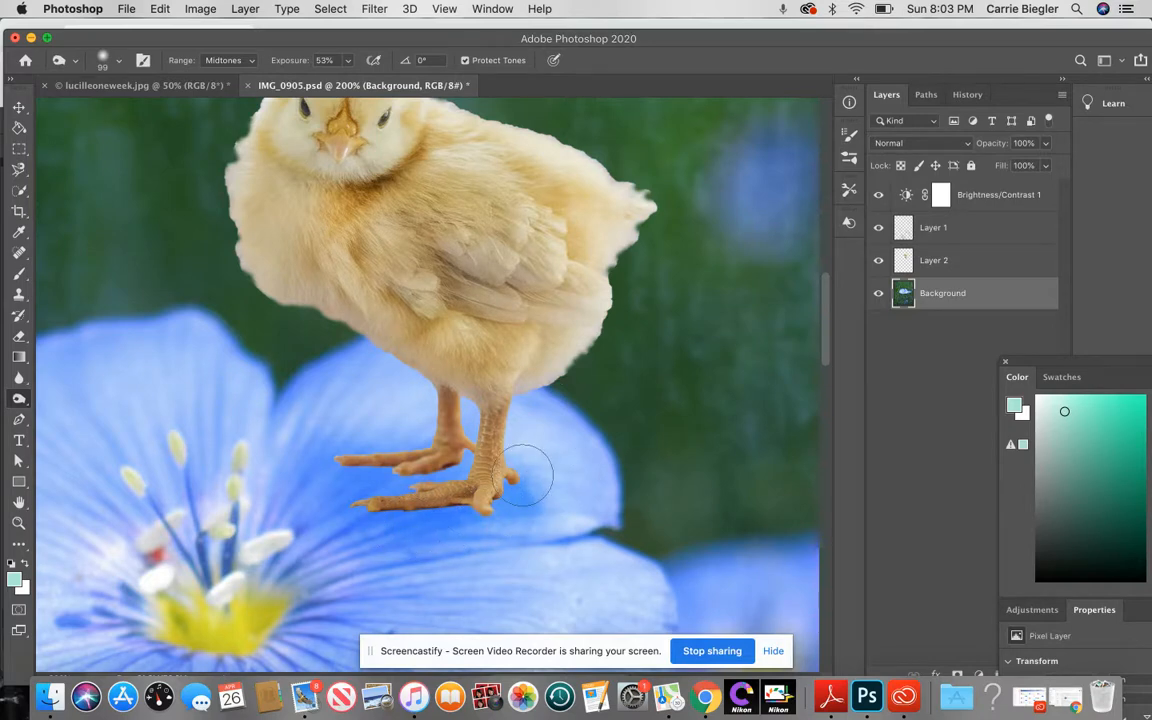
- Examine the whole composite at reduced magnification to judge the chick and its shadow on the flower
{"action": "key", "text": "z"}
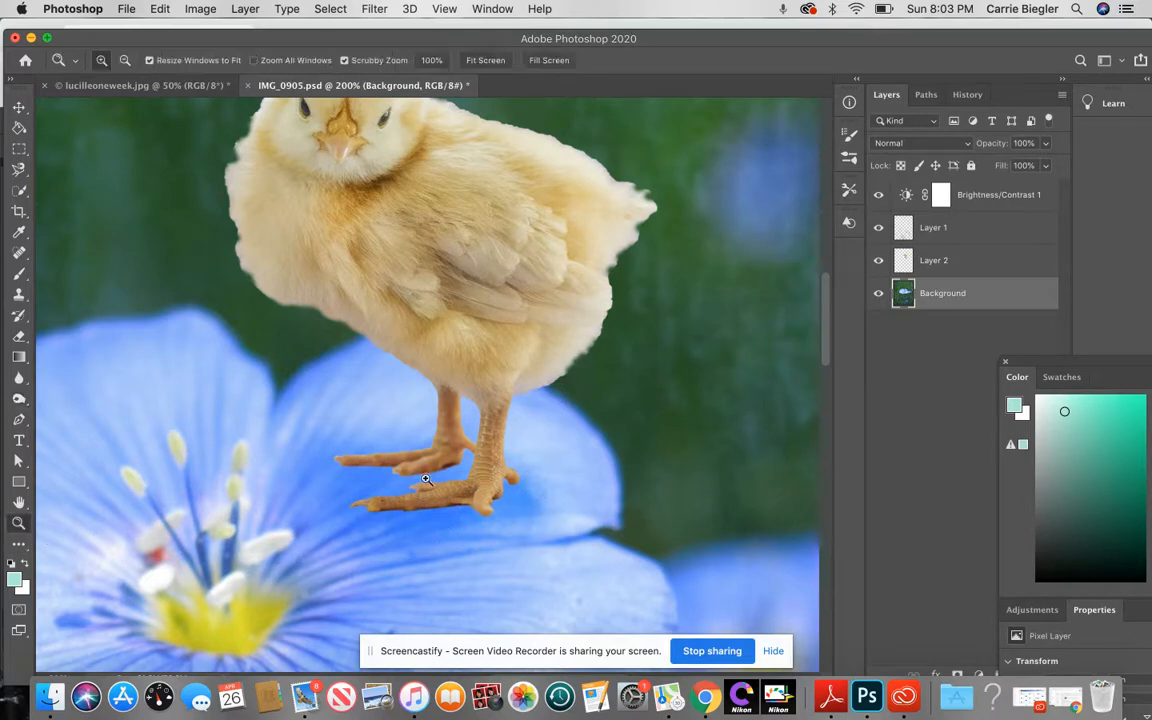
{"action": "left_click", "coordinate": [425, 480], "text": "alt"}
{"action": "left_click", "coordinate": [425, 480], "text": "alt"}
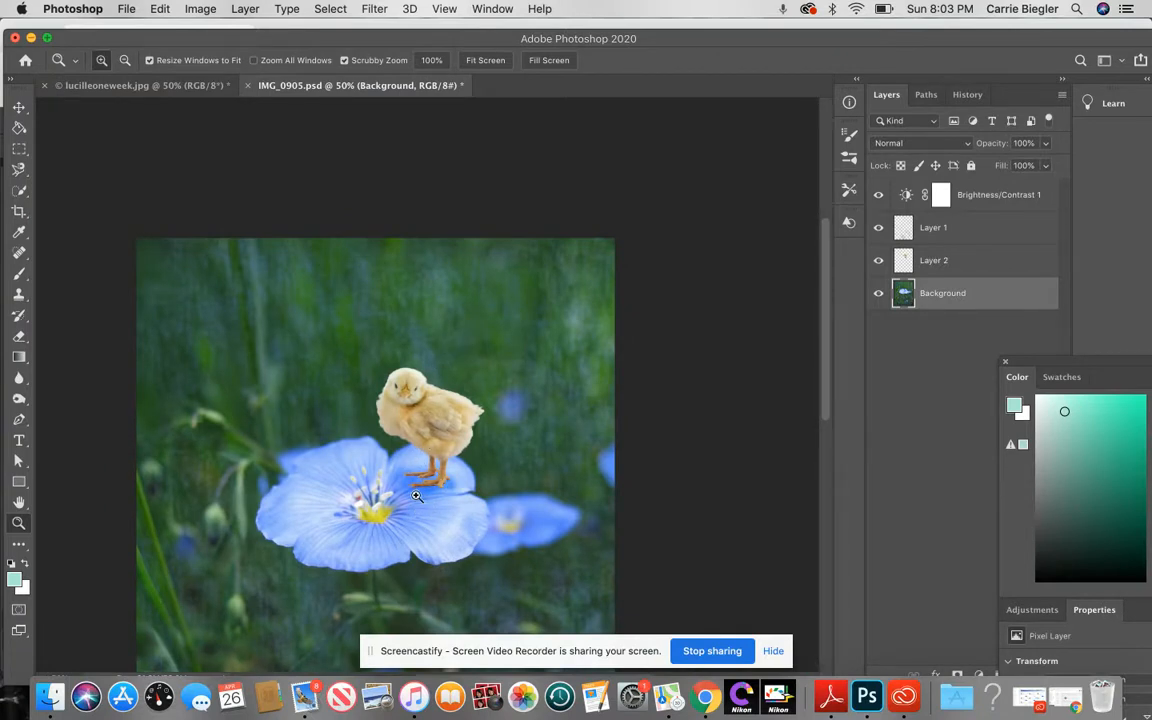
{"action": "scroll", "coordinate": [414, 496], "scroll_direction": "down", "scroll_amount": 3}
{"action": "scroll", "coordinate": [416, 496], "scroll_direction": "left", "scroll_amount": 3}
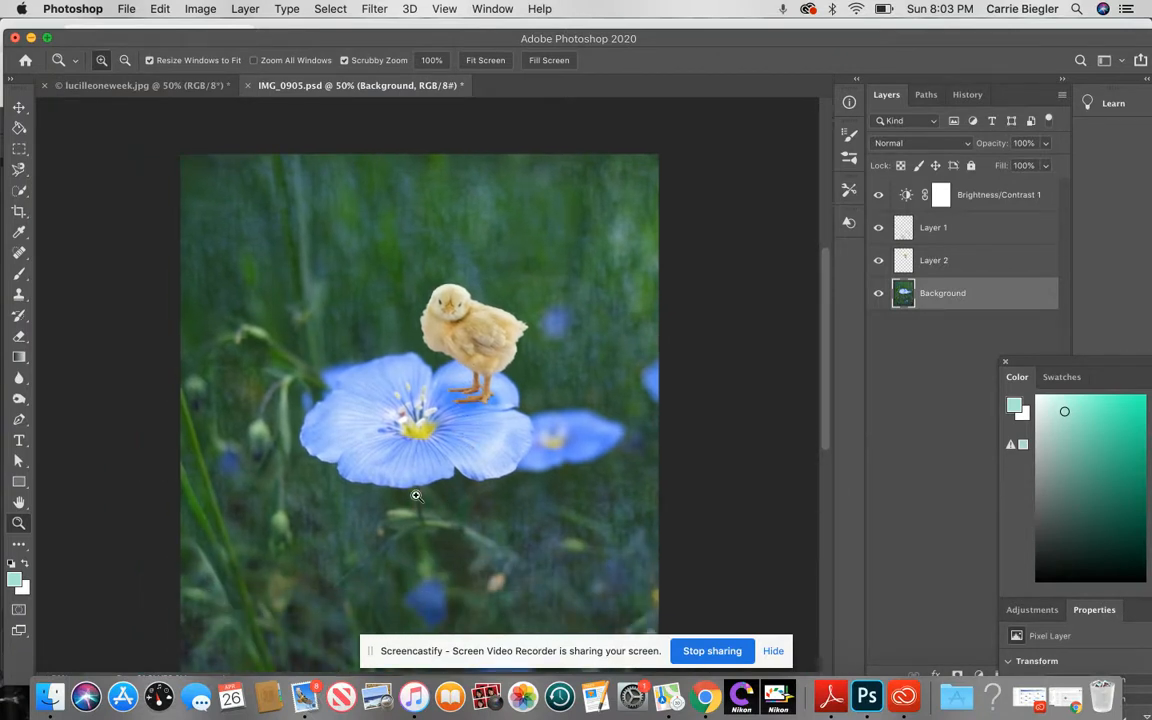
{"action": "scroll", "coordinate": [416, 496], "scroll_direction": "down", "scroll_amount": 2}
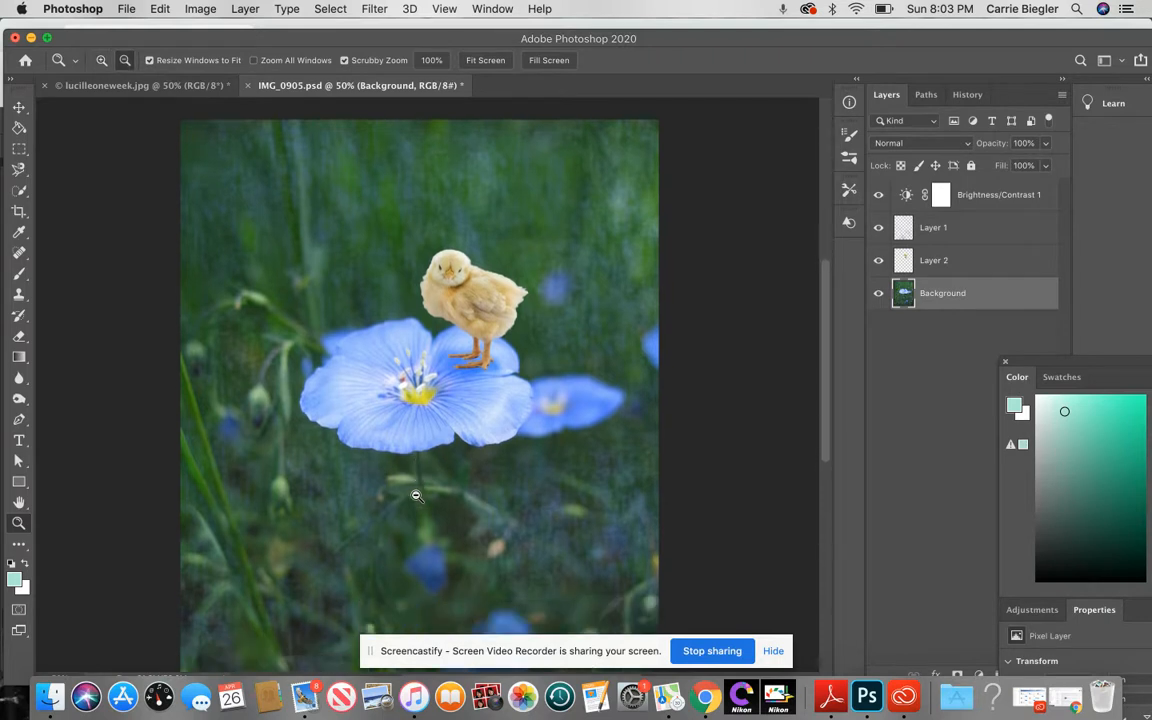
{"action": "left_click", "coordinate": [416, 496], "text": "alt"}
{"action": "scroll", "coordinate": [416, 496], "scroll_direction": "down", "scroll_amount": 2}
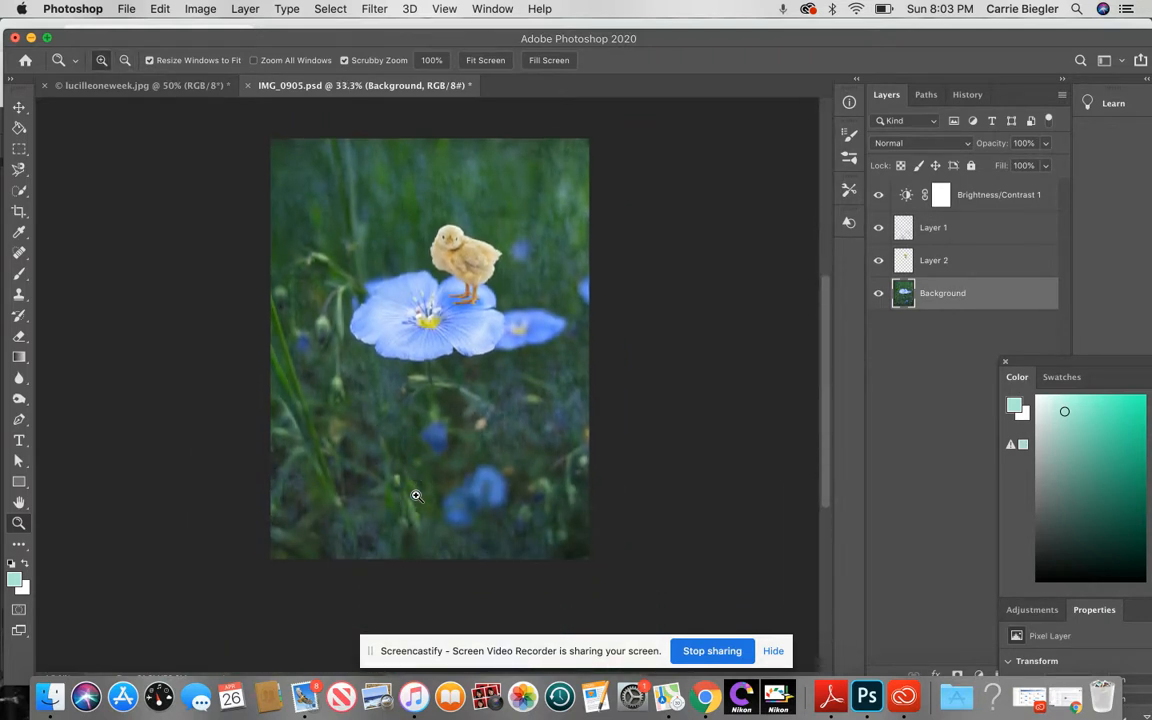
{"action": "scroll", "coordinate": [416, 496], "scroll_direction": "up", "scroll_amount": 2}
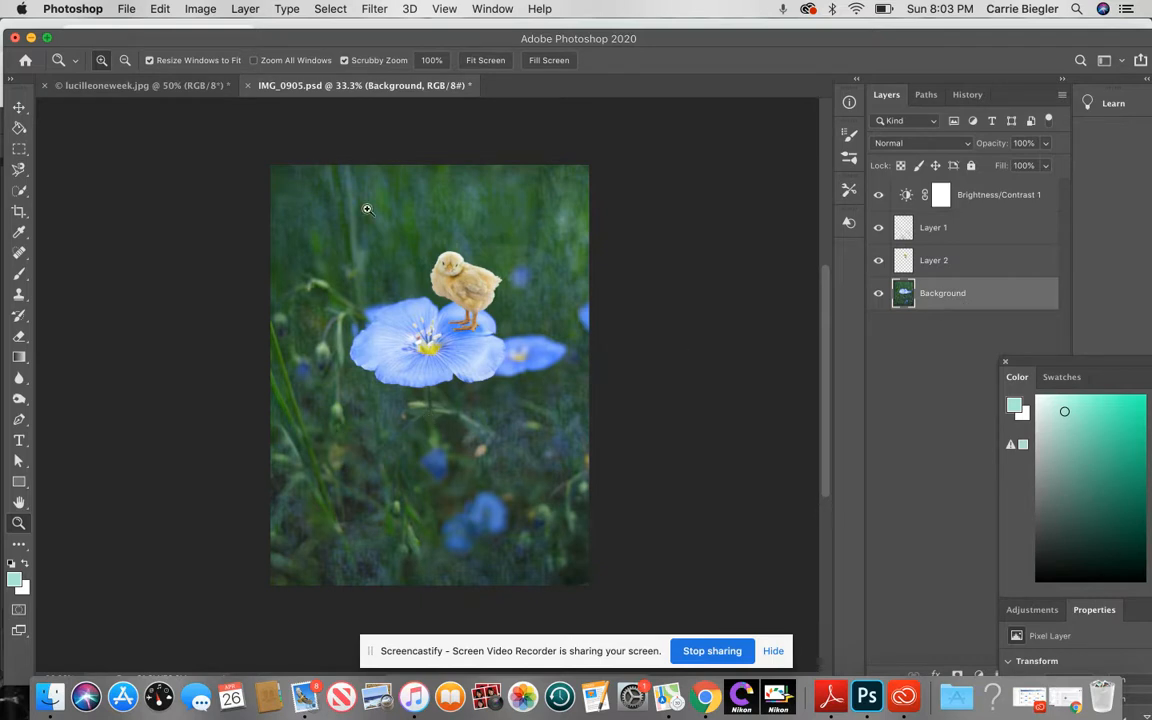
- Compare the original chick photo in lucilleoneweek.jpg with the composite, and inspect the chick's edges and foot shadow up close
{"action": "left_click", "coordinate": [152, 88]}
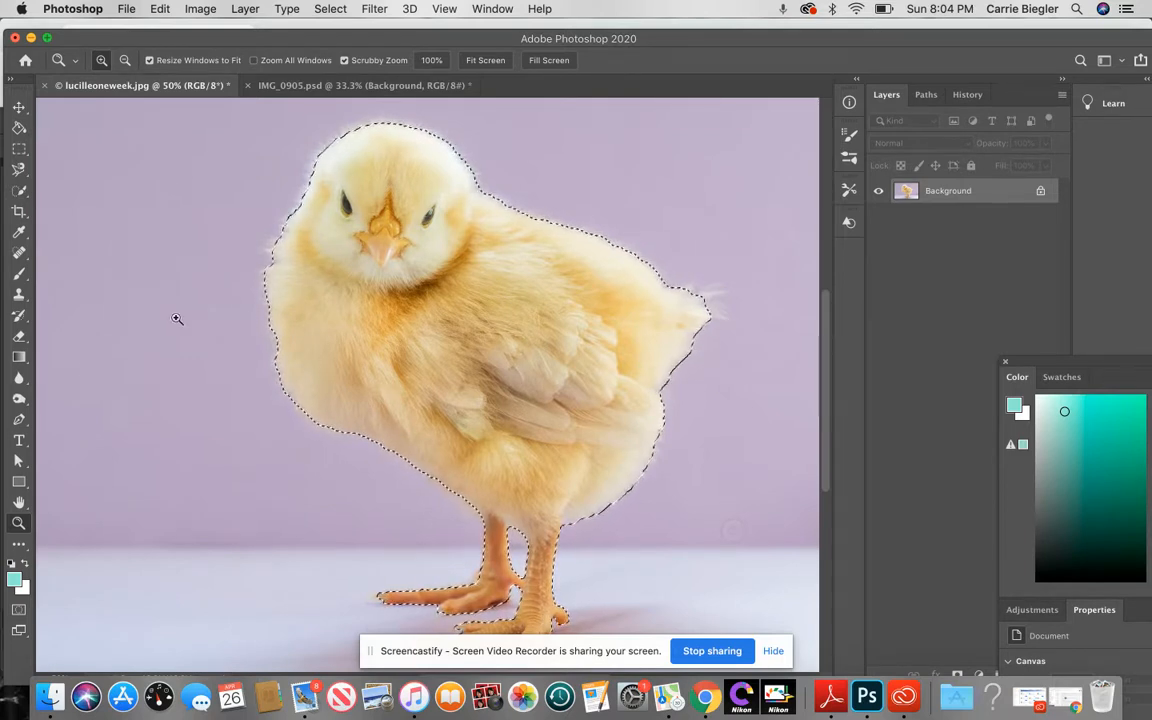
{"action": "left_click", "coordinate": [416, 88]}
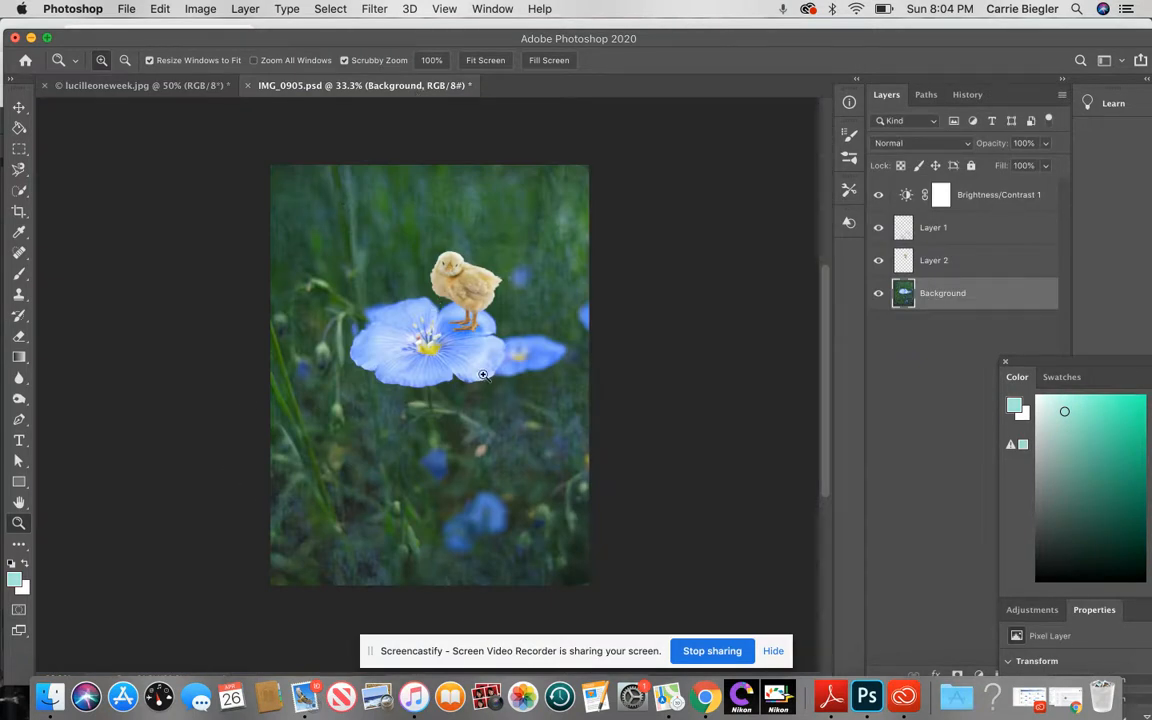
{"action": "left_click", "coordinate": [490, 327]}
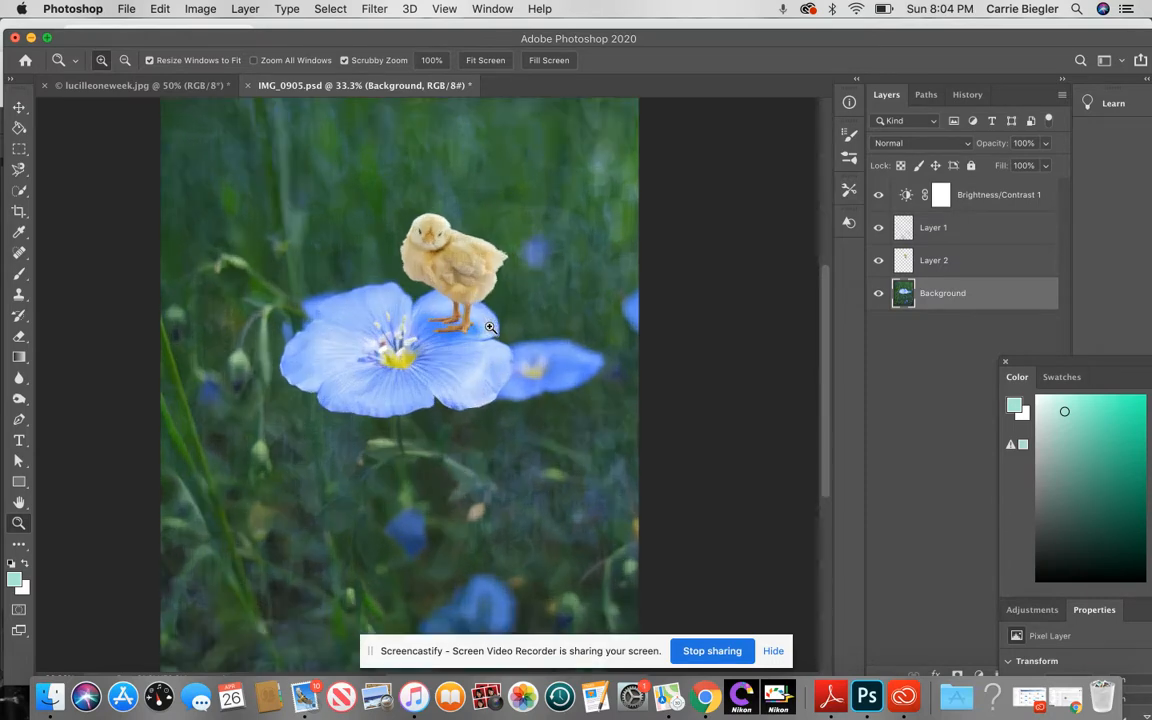
{"action": "left_click", "coordinate": [490, 327]}
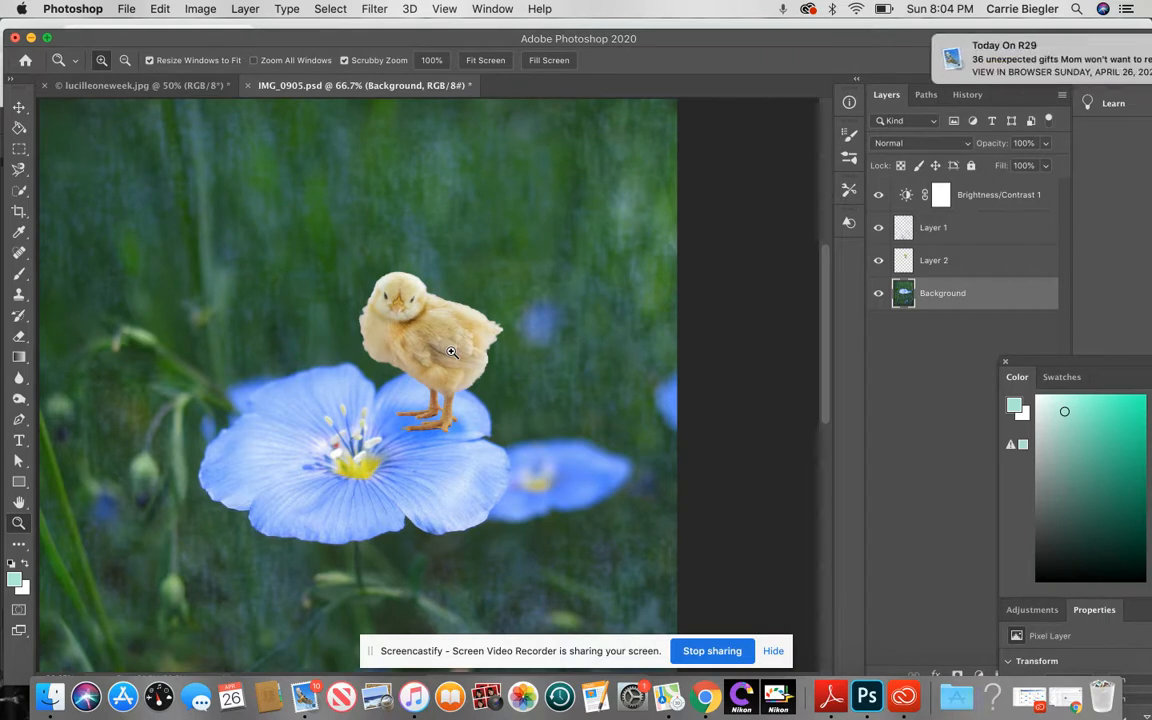
{"action": "left_click", "coordinate": [1109, 54]}
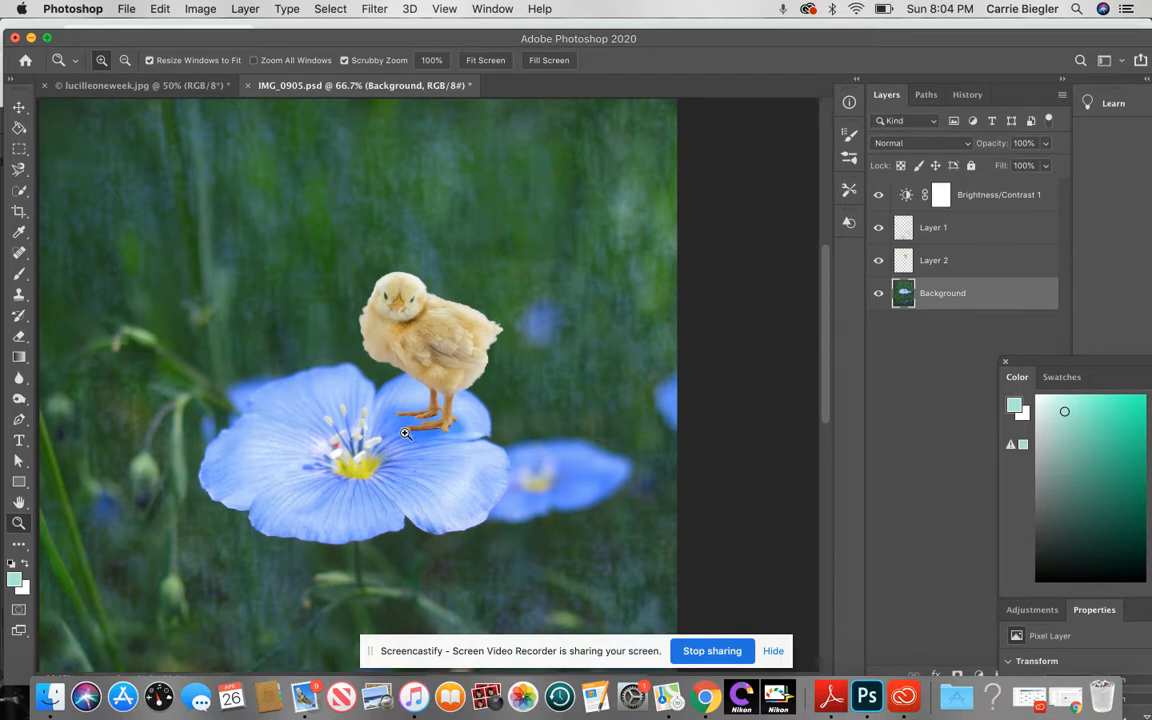
{"action": "left_click", "coordinate": [418, 495], "text": "alt"}
{"action": "scroll", "coordinate": [419, 493], "scroll_direction": "down", "scroll_amount": 5}
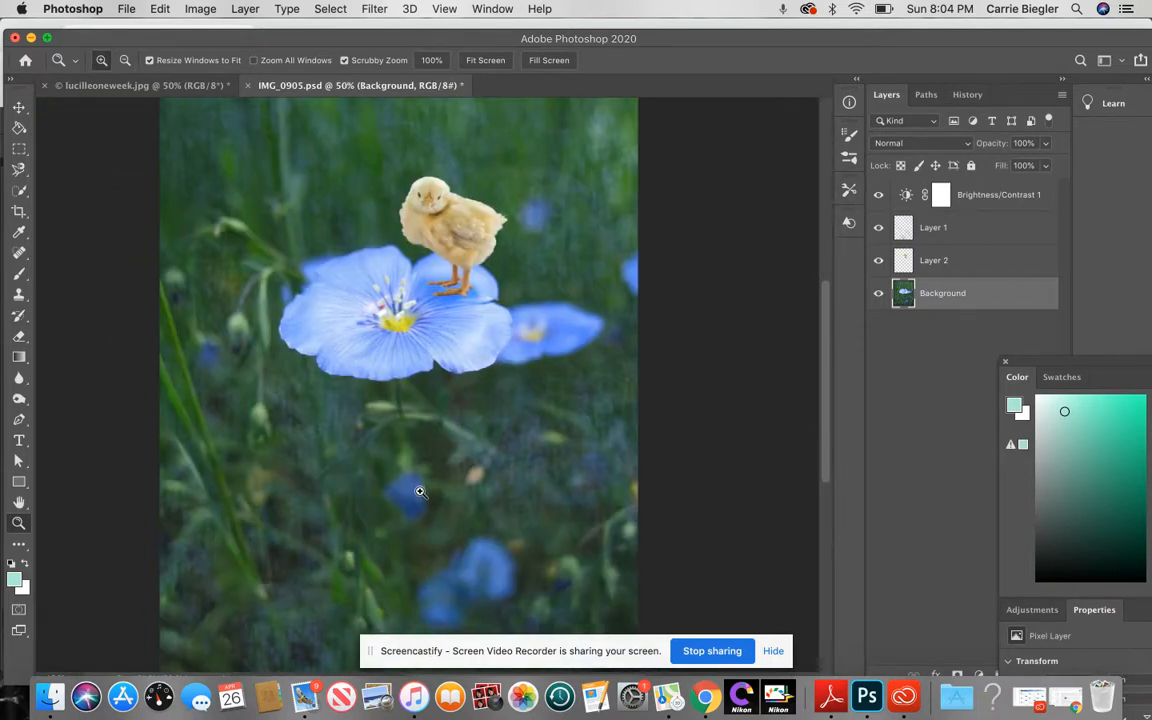
{"action": "scroll", "coordinate": [420, 493], "scroll_direction": "up", "scroll_amount": 3}
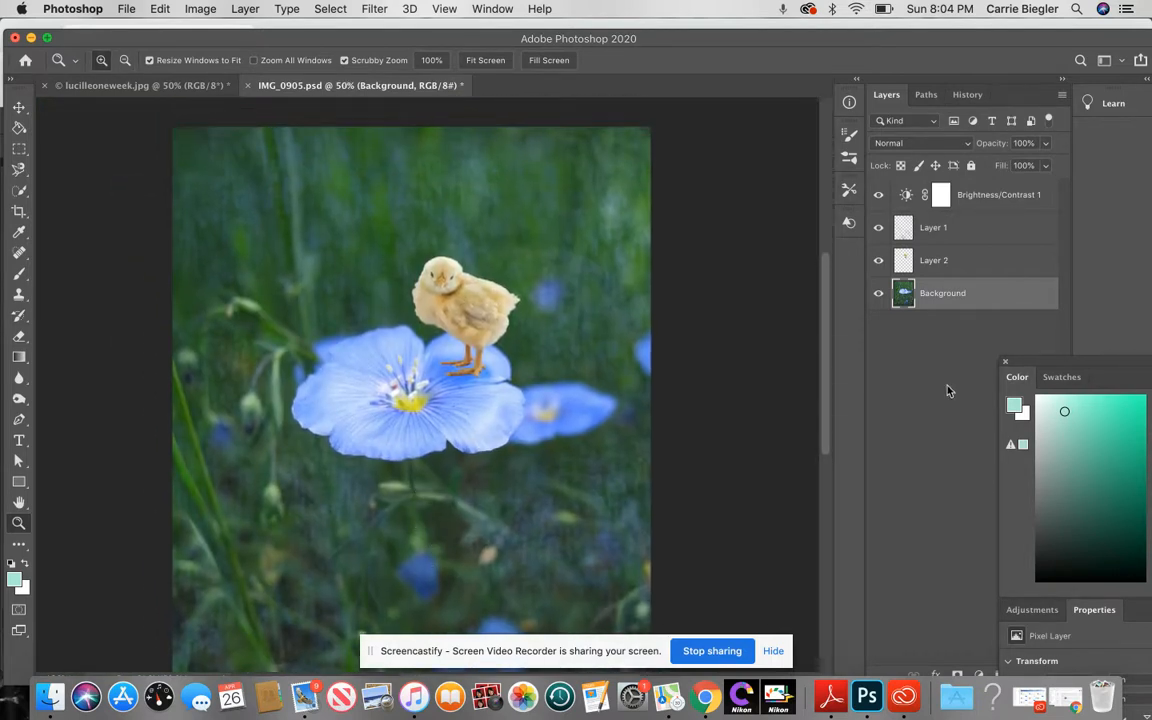
- Preview the blend modes on the chick's layer, keep it at Normal and look over the available filters
{"action": "left_click", "coordinate": [979, 268]}
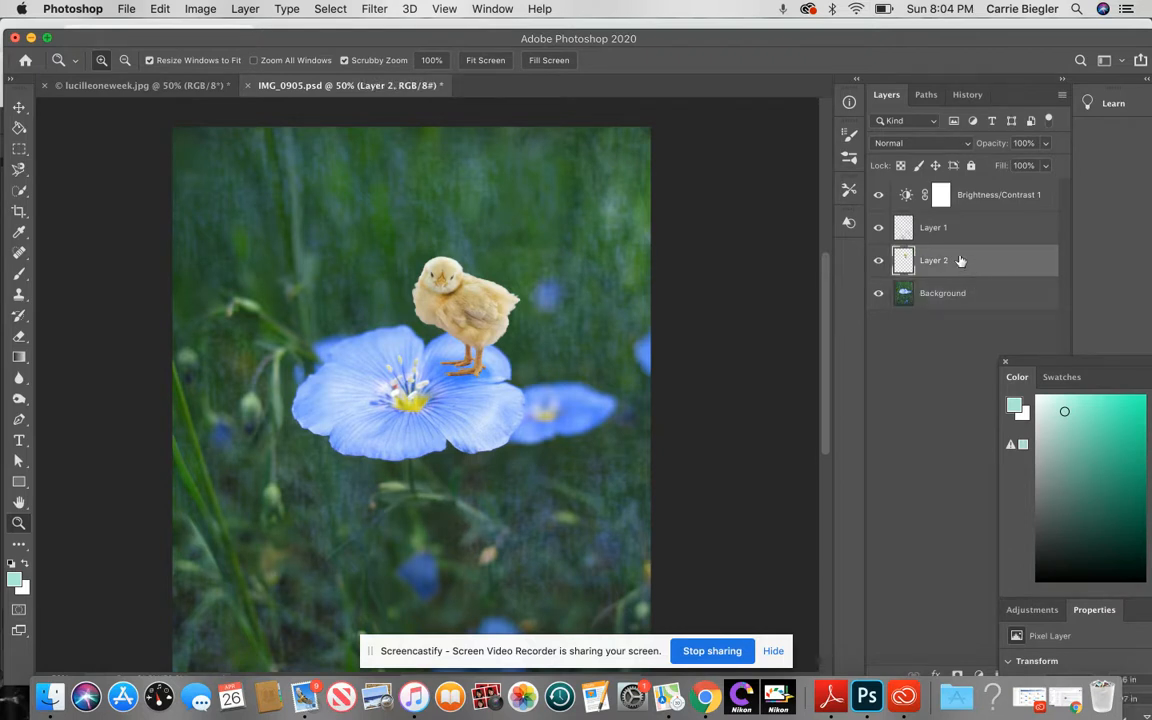
{"action": "left_click", "coordinate": [966, 144]}
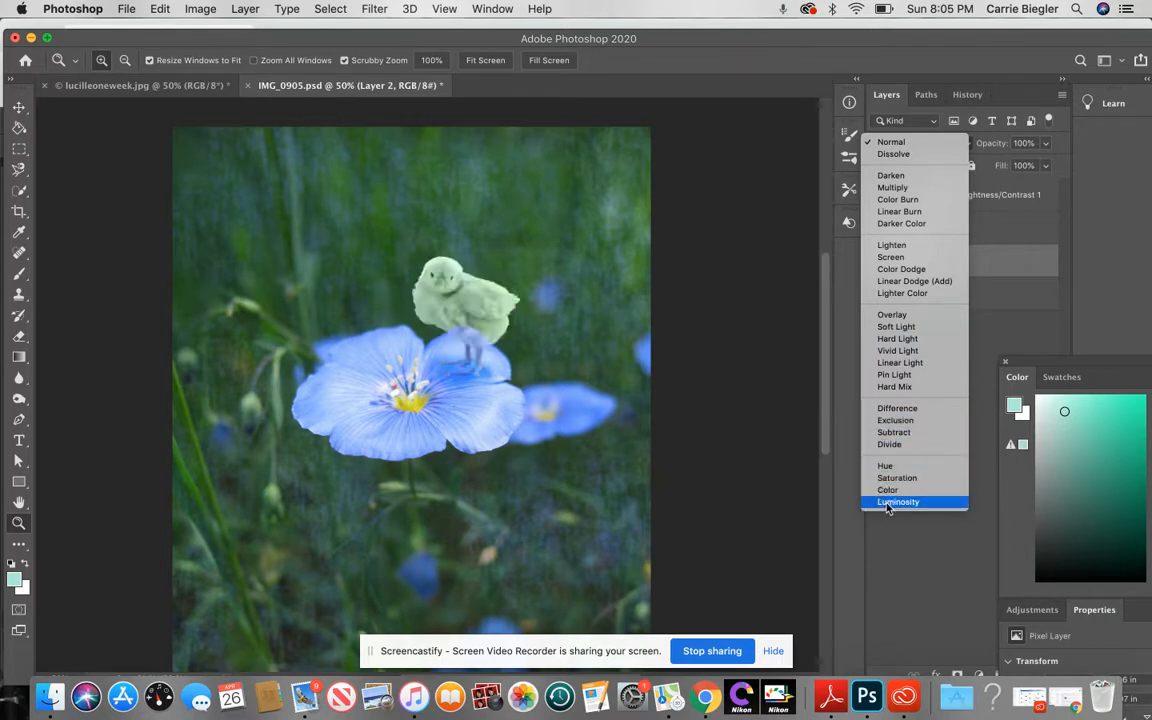
{"action": "left_click", "coordinate": [905, 143]}
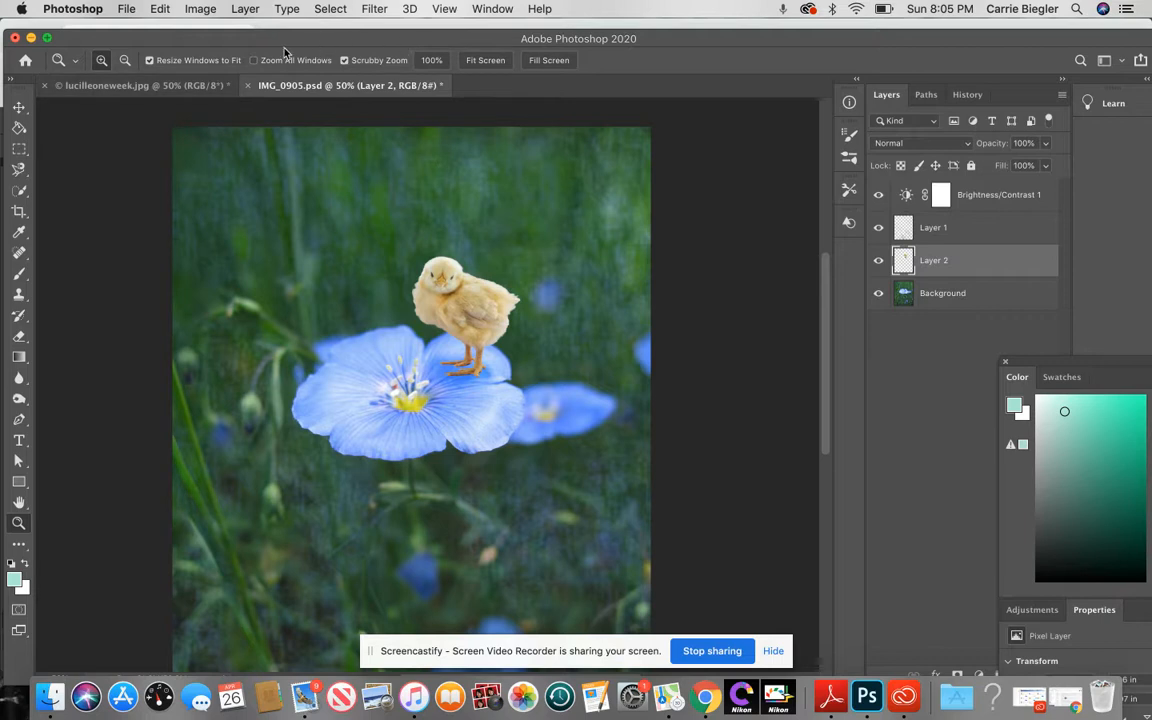
{"action": "left_click", "coordinate": [374, 9]}
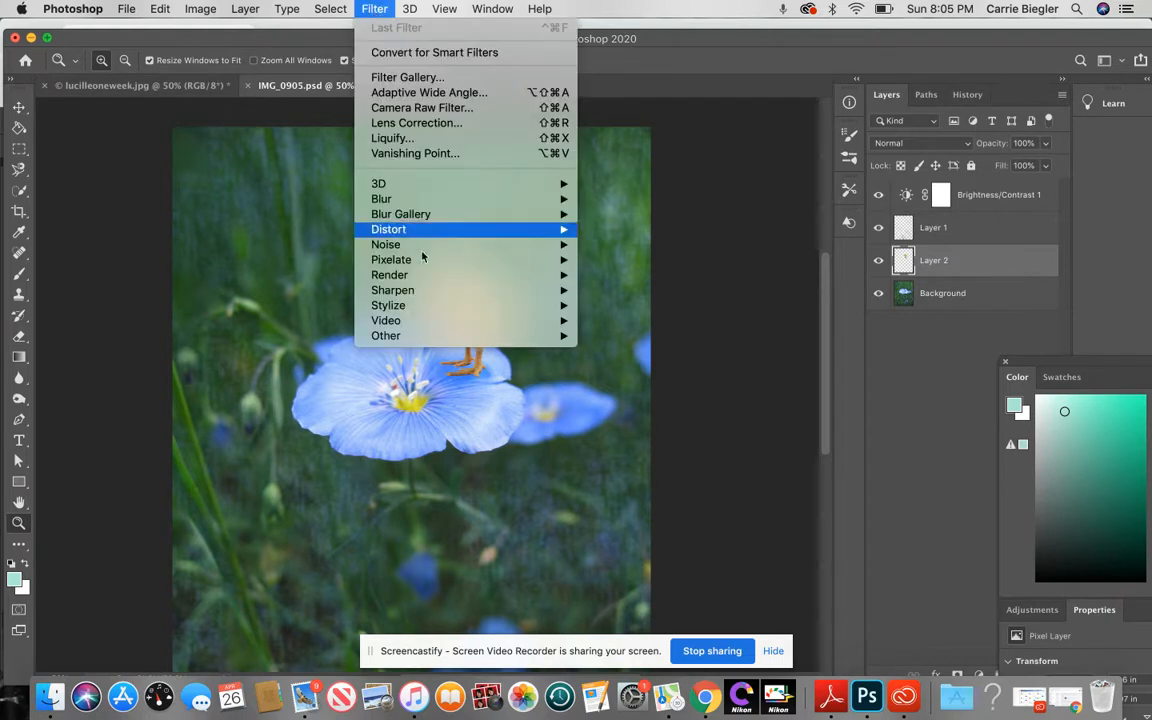
{"action": "left_click", "coordinate": [524, 385]}
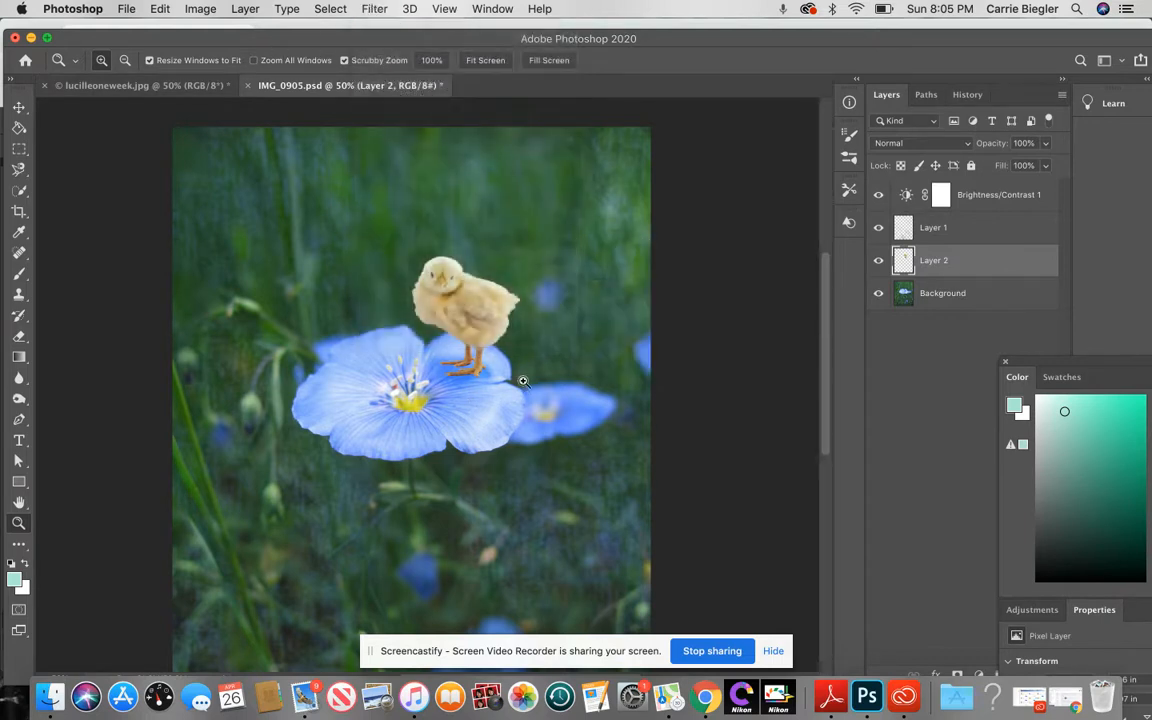